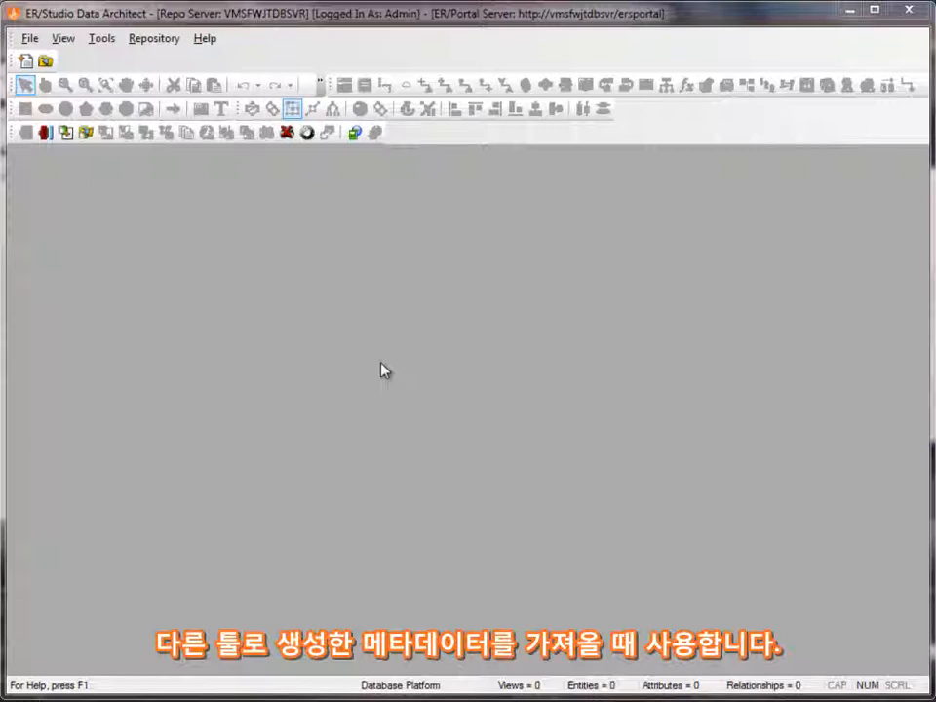
Start an import from external metadata and choose CA ERwin 7.x Data Modeler (File) as the source format
left_click(30, 39)
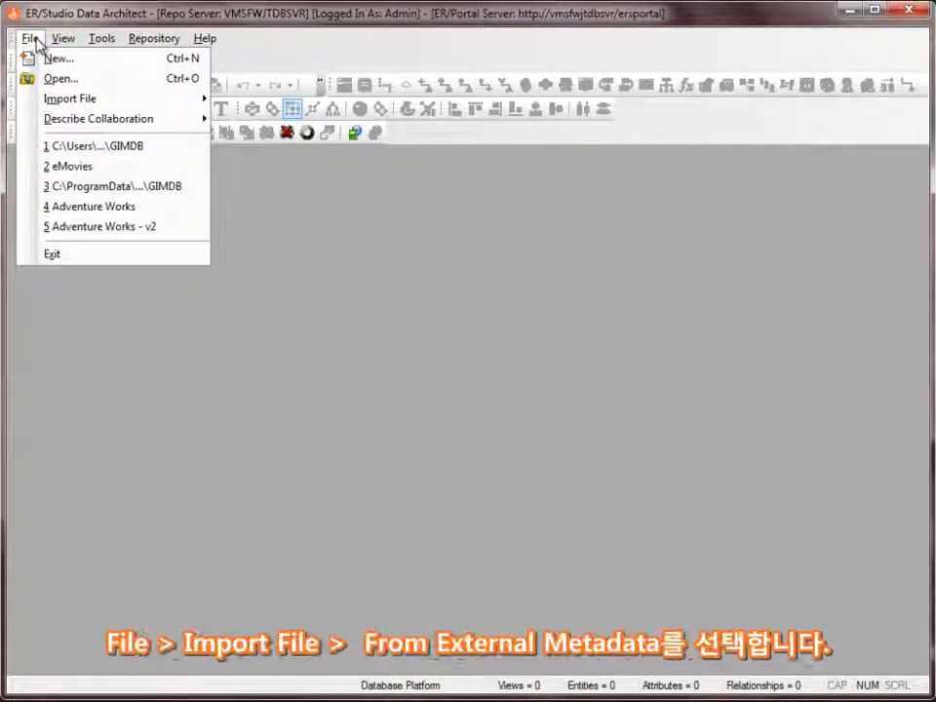
mouse_move(72, 104)
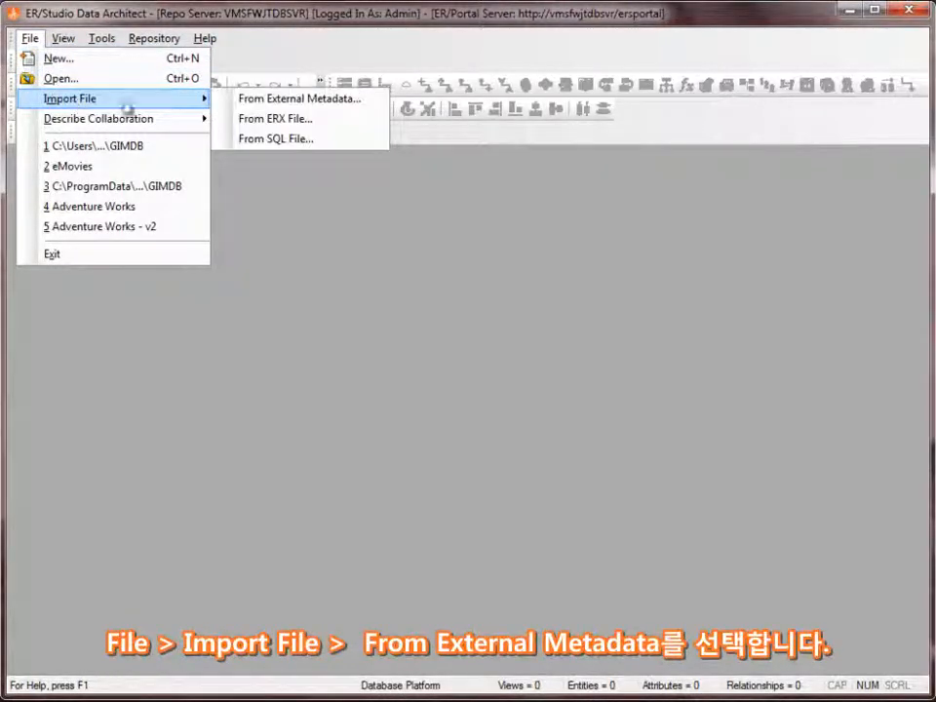
left_click(288, 100)
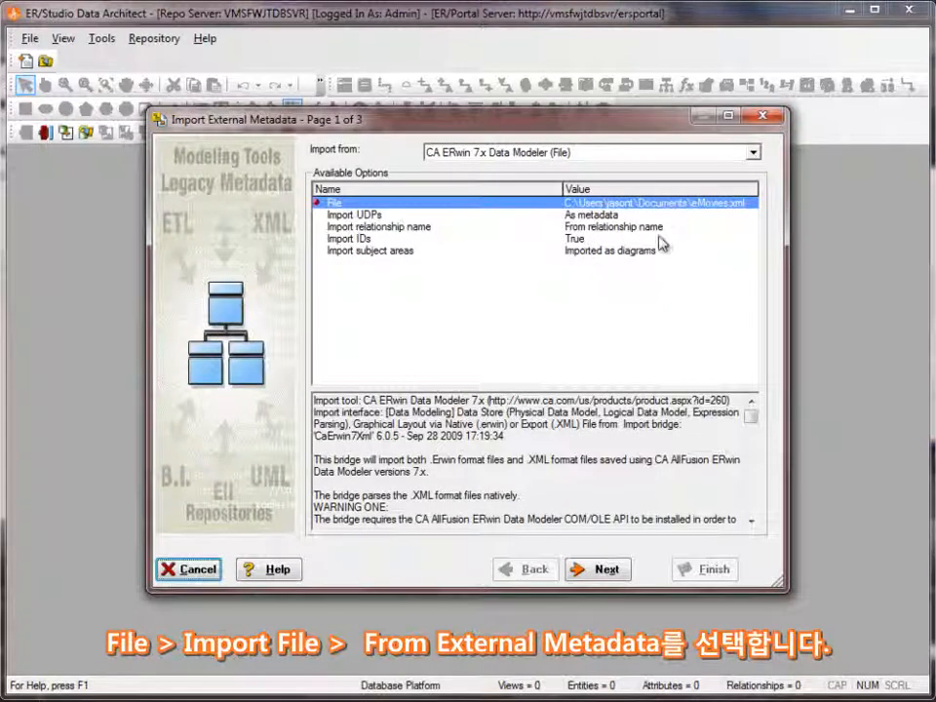
left_click(754, 153)
scroll(757, 163, "up", 4)
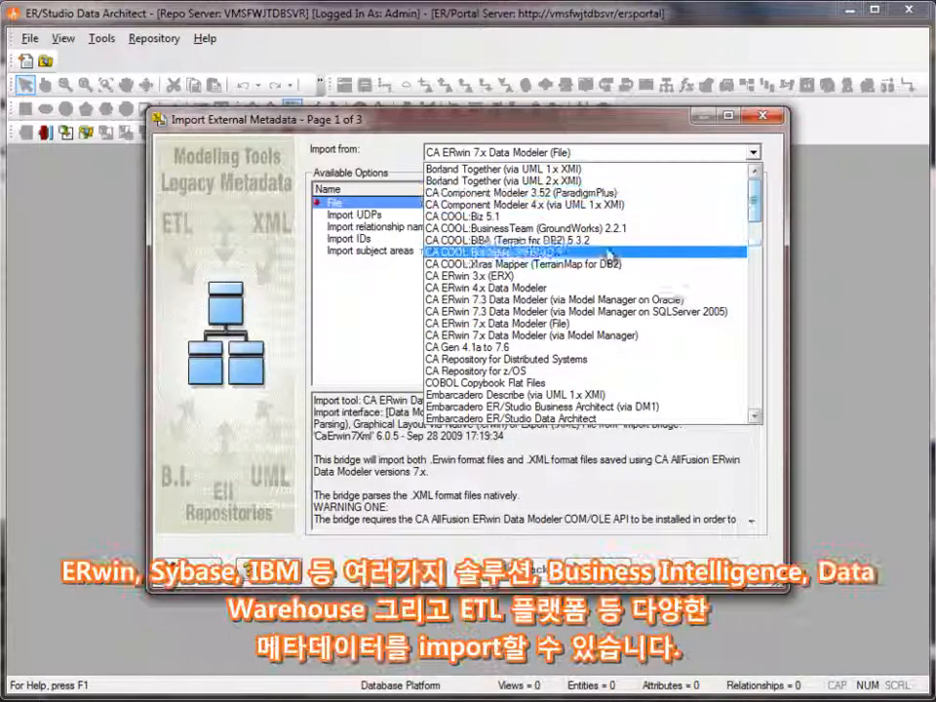
left_click_drag(756, 200, 769, 280)
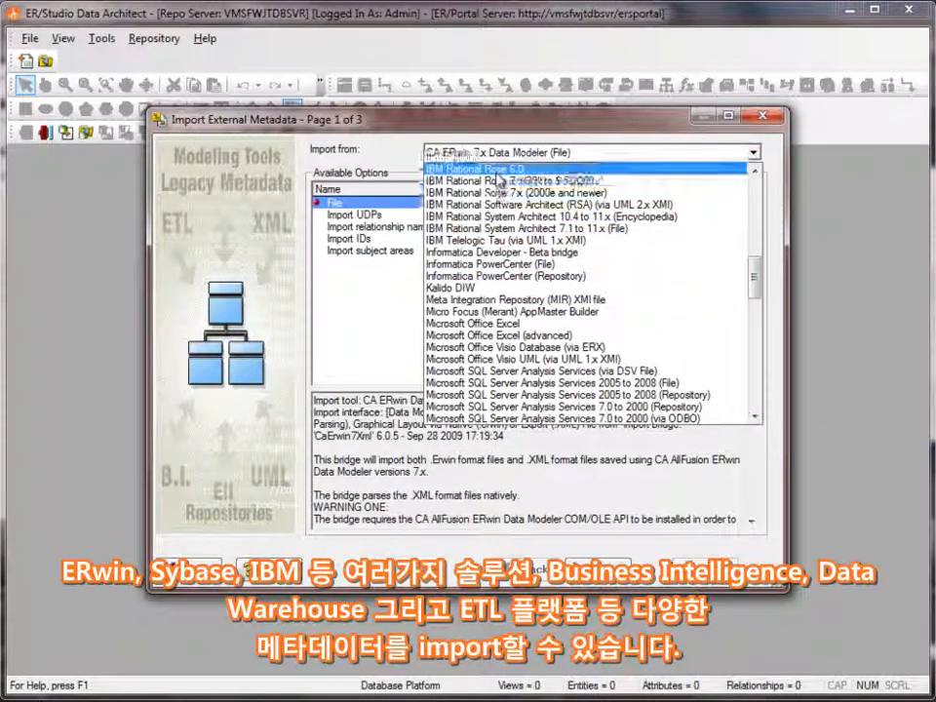
left_click_drag(756, 280, 762, 245)
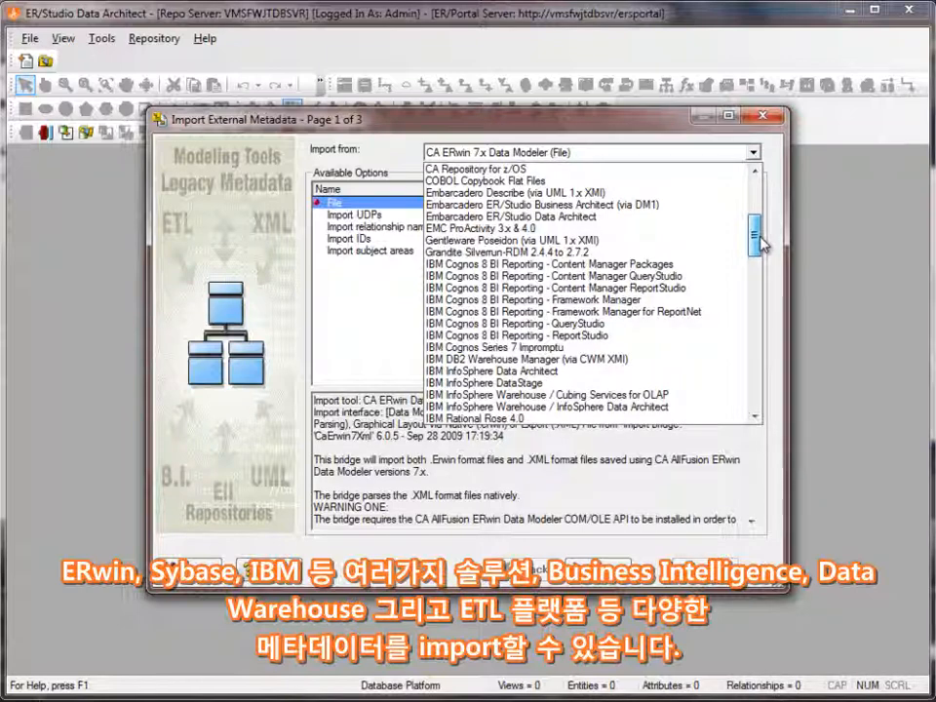
left_click_drag(762, 244, 771, 214)
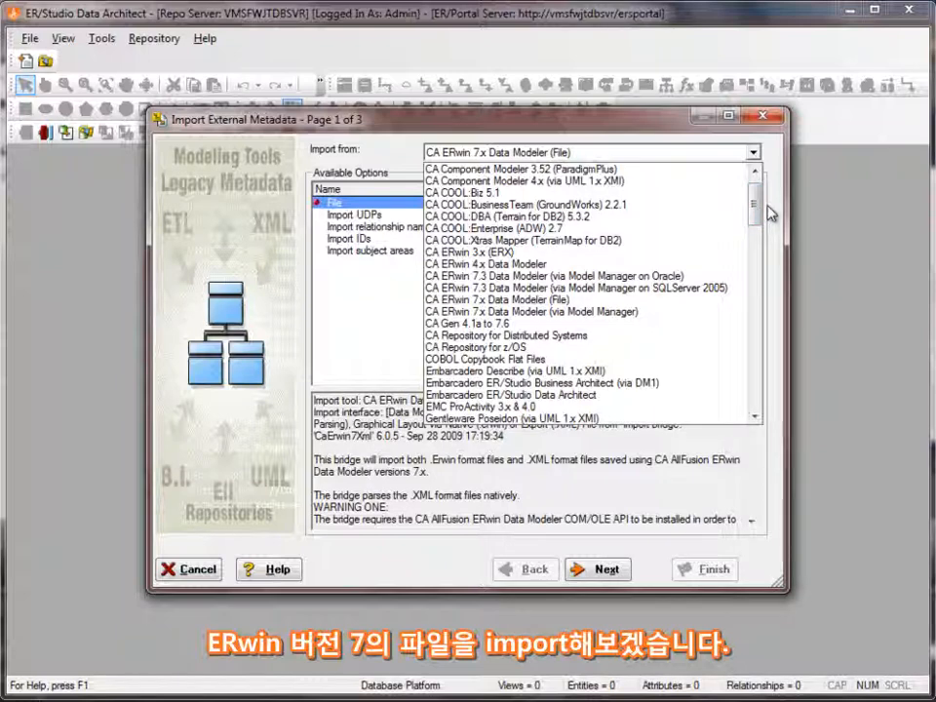
left_click(560, 299)
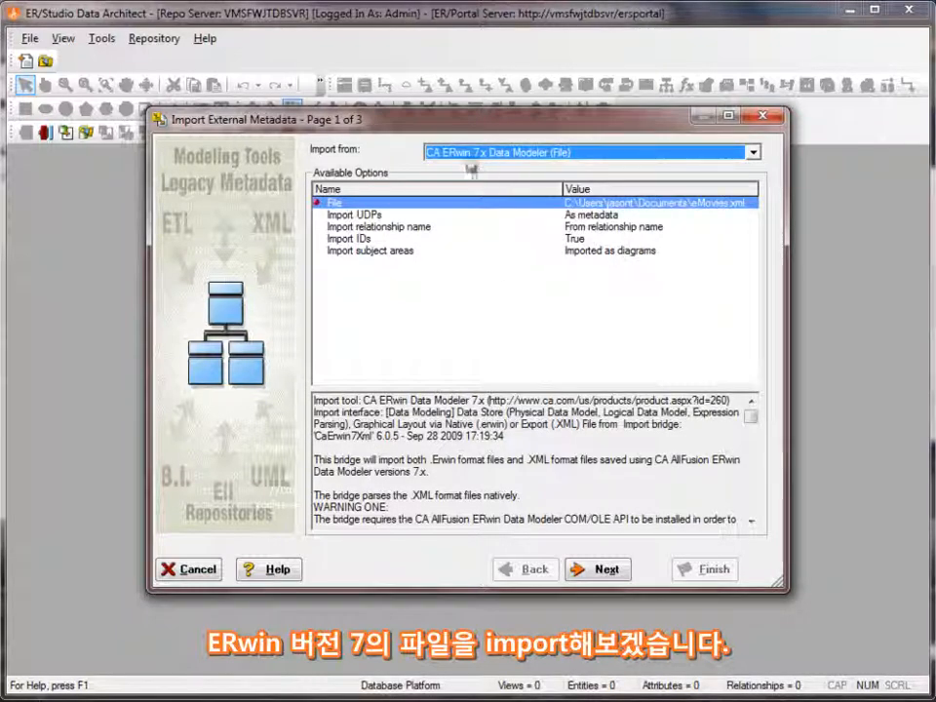
Select the eMovies XML file in My Documents as the file to import
left_click(620, 204)
left_click(748, 204)
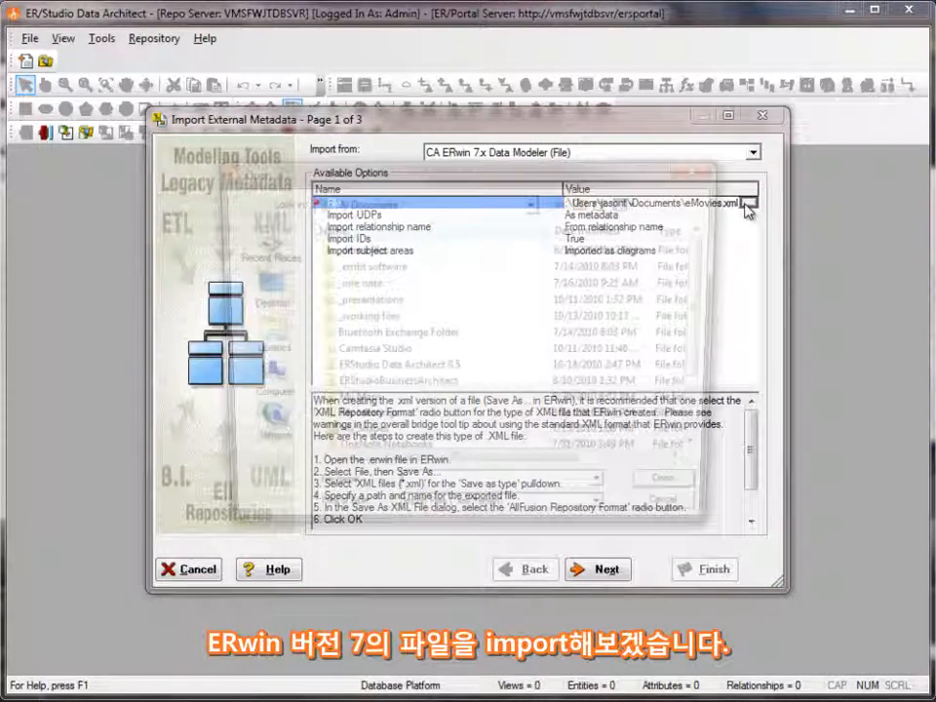
left_click_drag(706, 307, 707, 371)
left_click(352, 441)
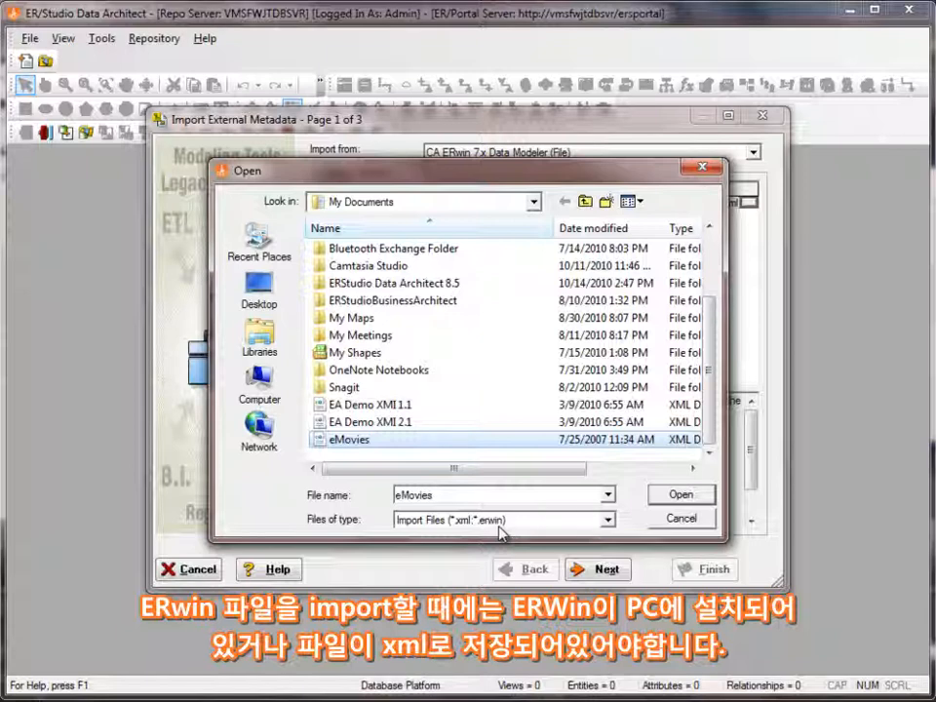
left_click(362, 439)
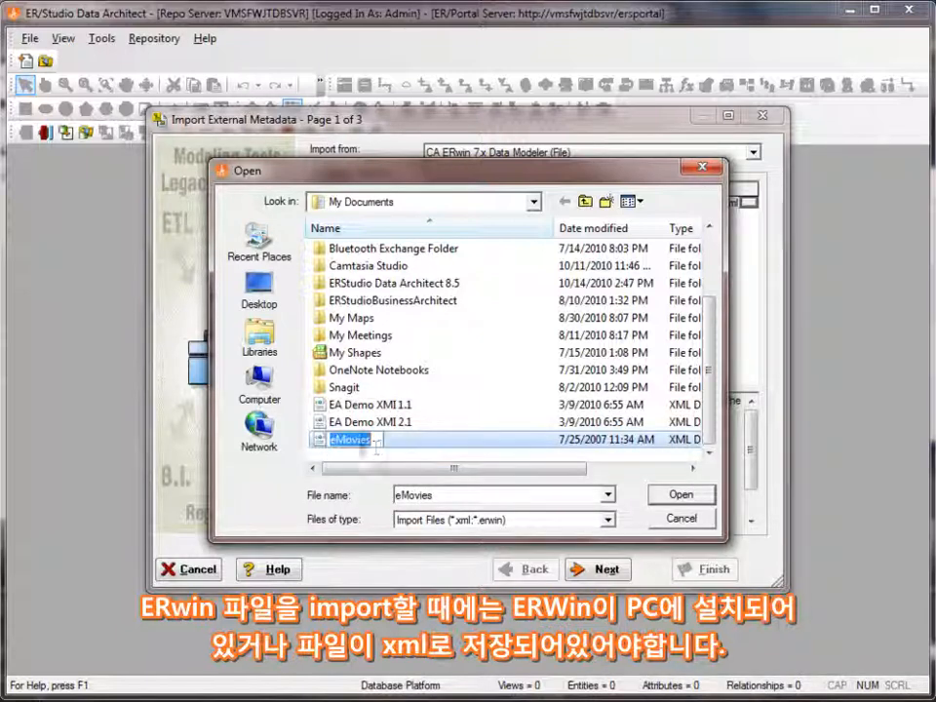
left_click(680, 495)
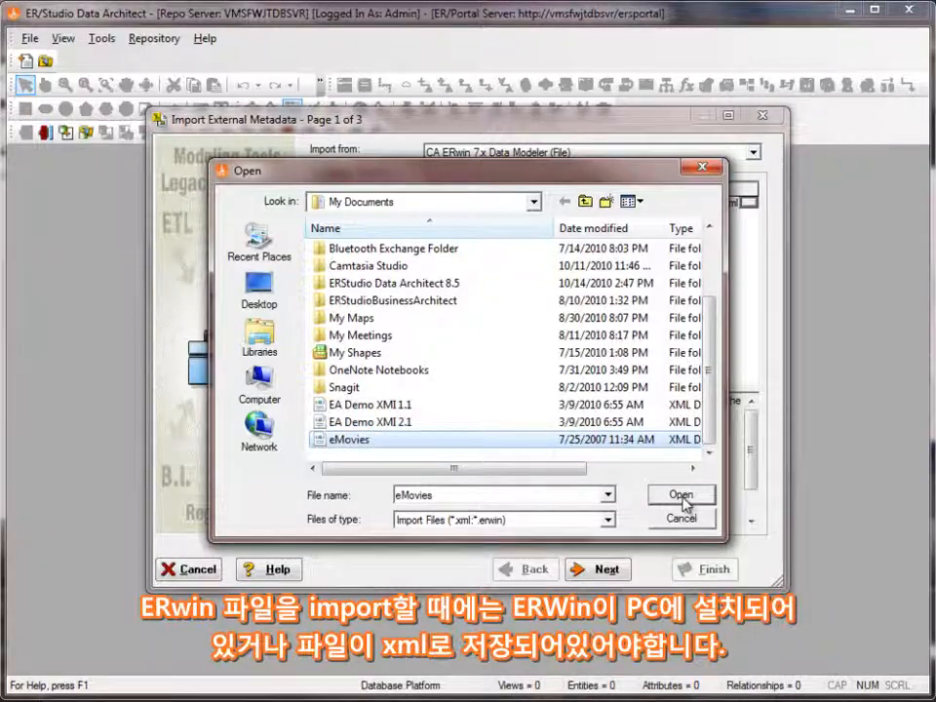
left_click(680, 495)
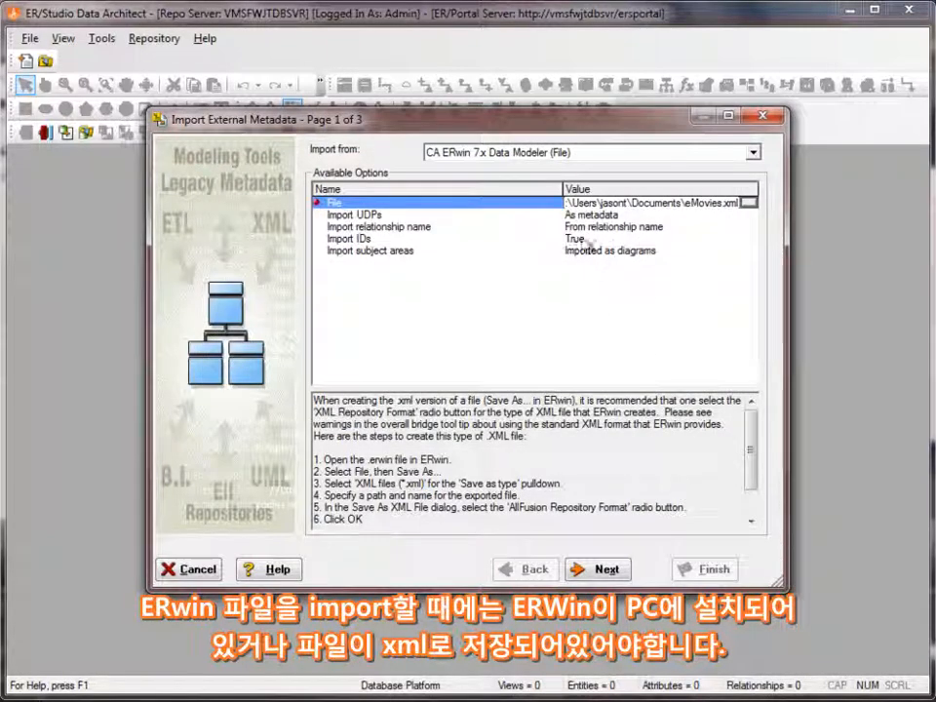
Set Import UDPs to "As metadata, migrate default values", review the remaining import options and proceed to the target settings
left_click(602, 218)
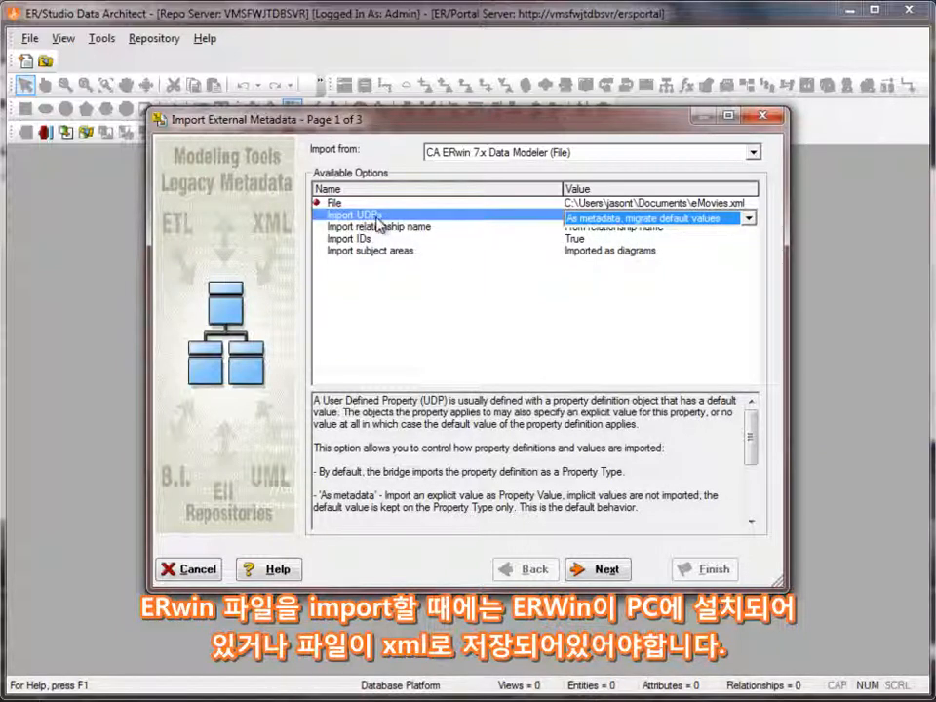
left_click(410, 230)
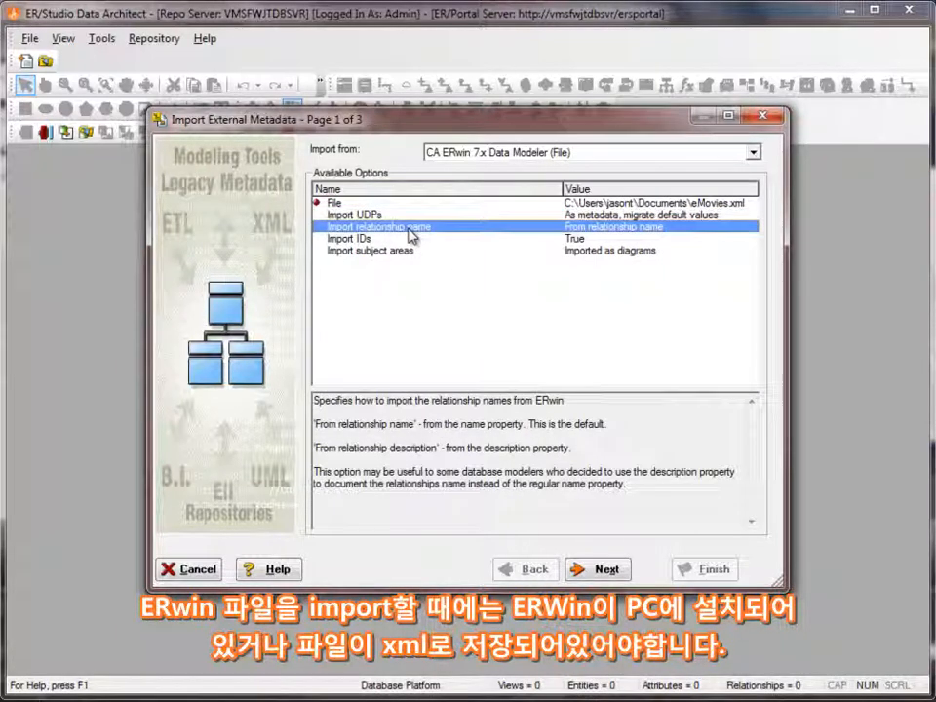
left_click(400, 239)
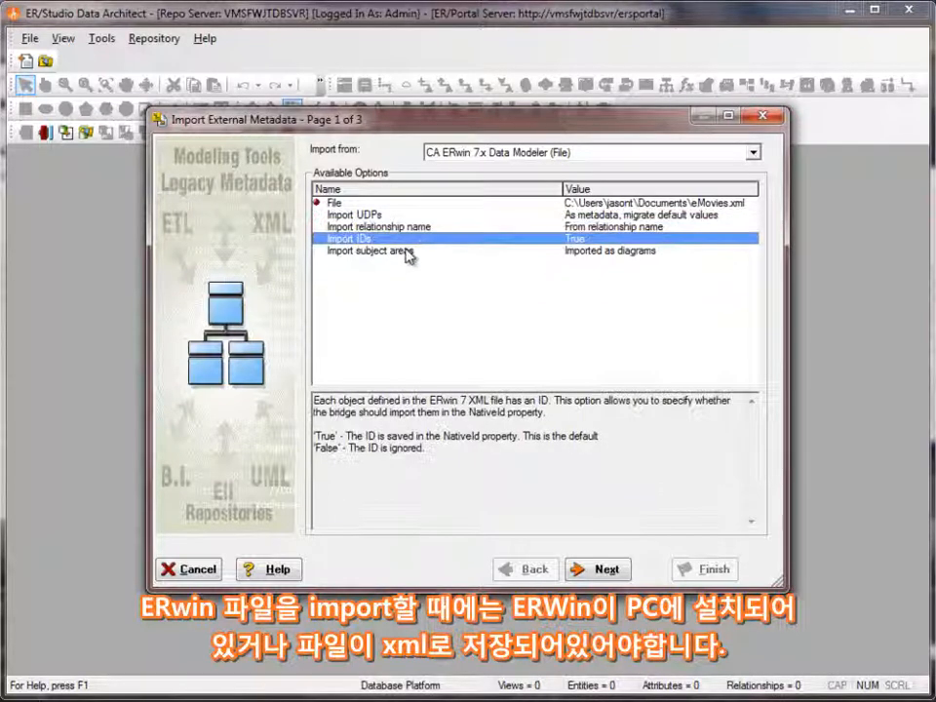
left_click(404, 251)
left_click(605, 570)
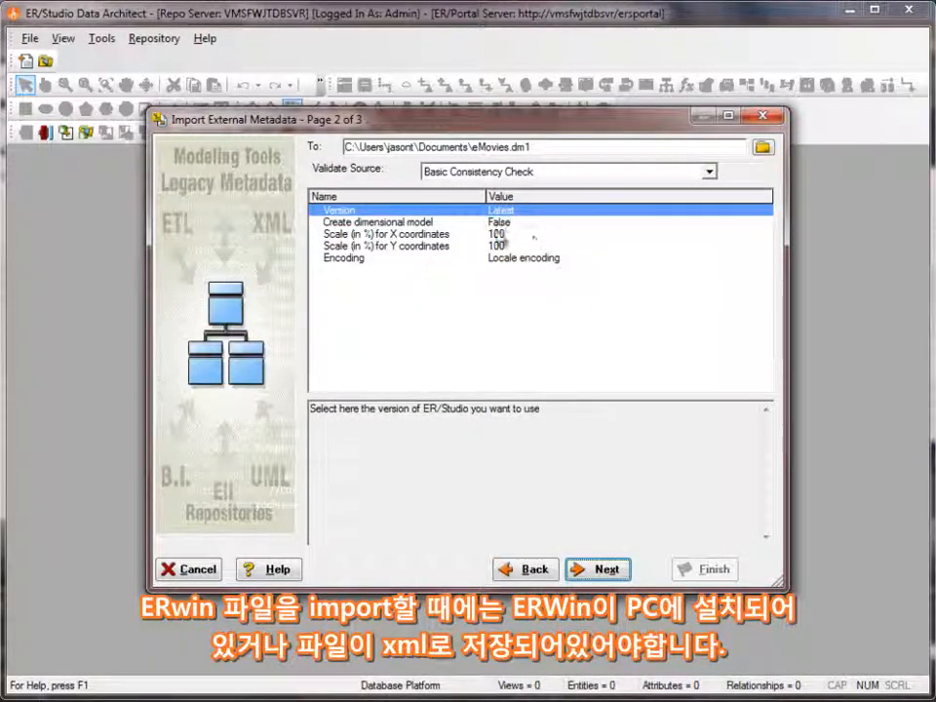
Run the import to eMovies.dm1 with Basic Consistency Check, overwriting the existing file
left_click(710, 172)
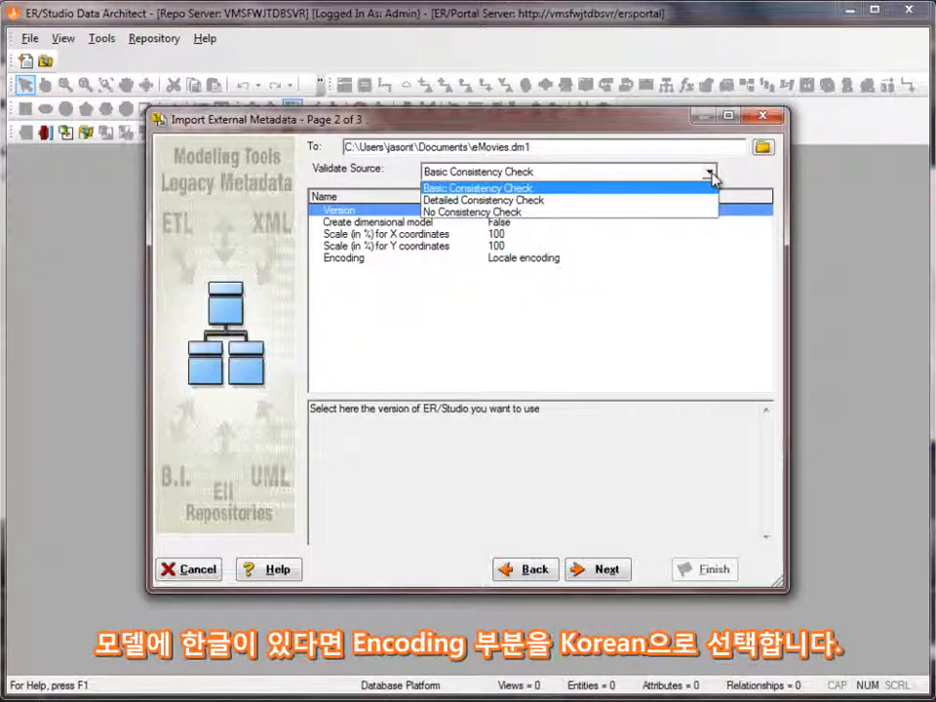
left_click(617, 569)
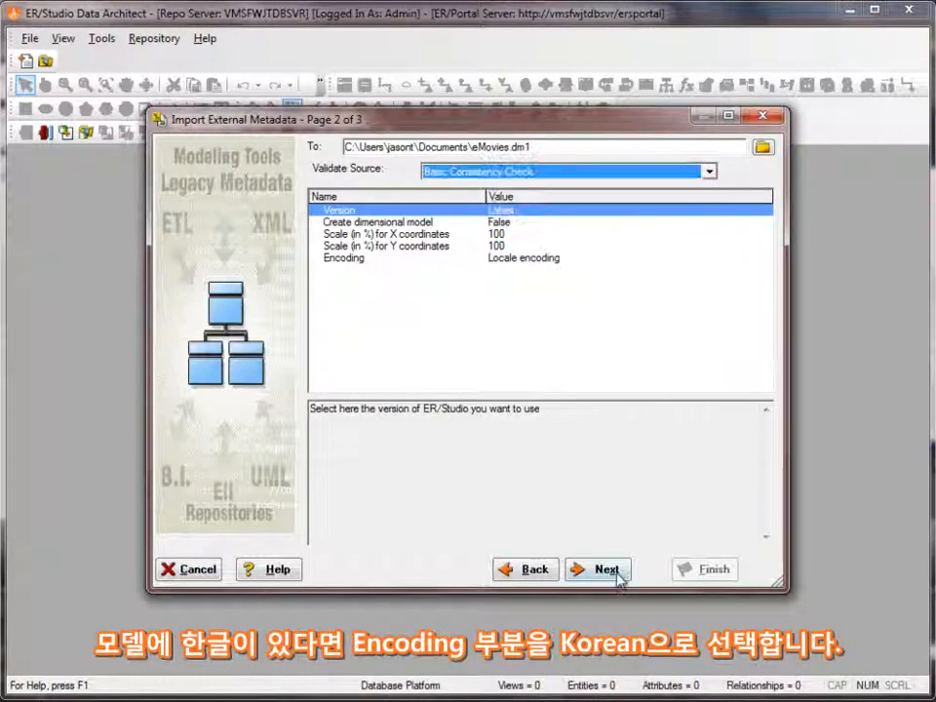
left_click(616, 571)
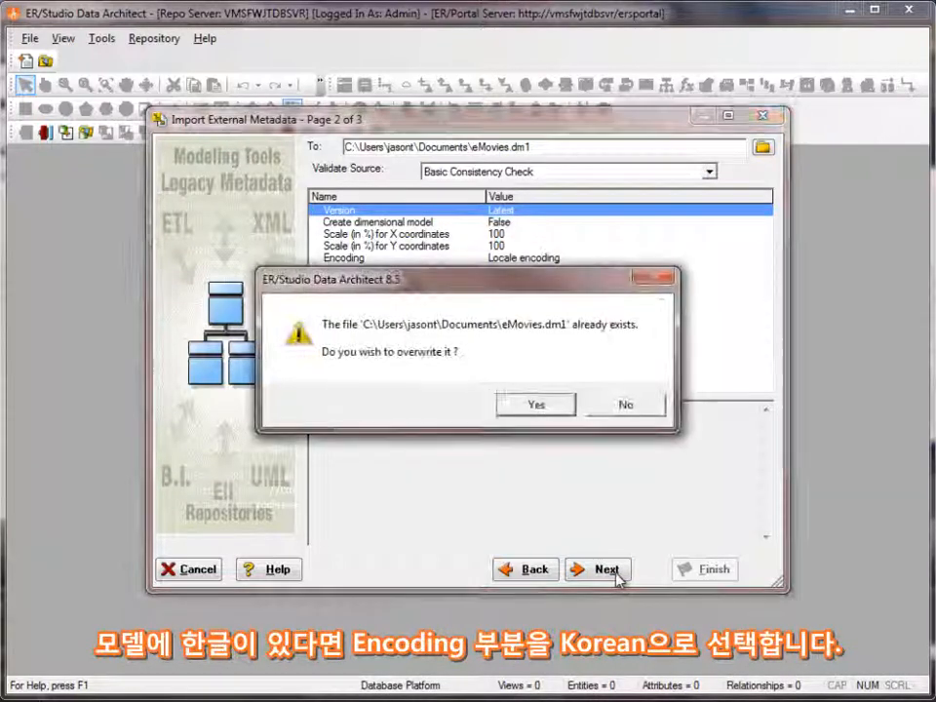
left_click(545, 406)
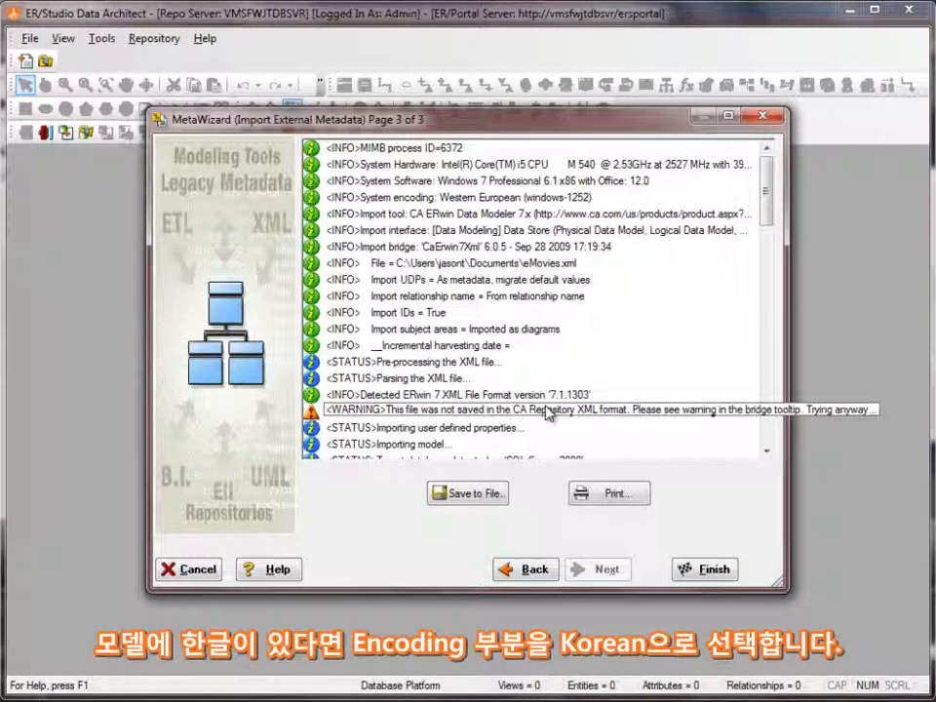
Review the import log, finish the import to load the eMovies model and close the update report
left_click_drag(770, 200, 800, 353)
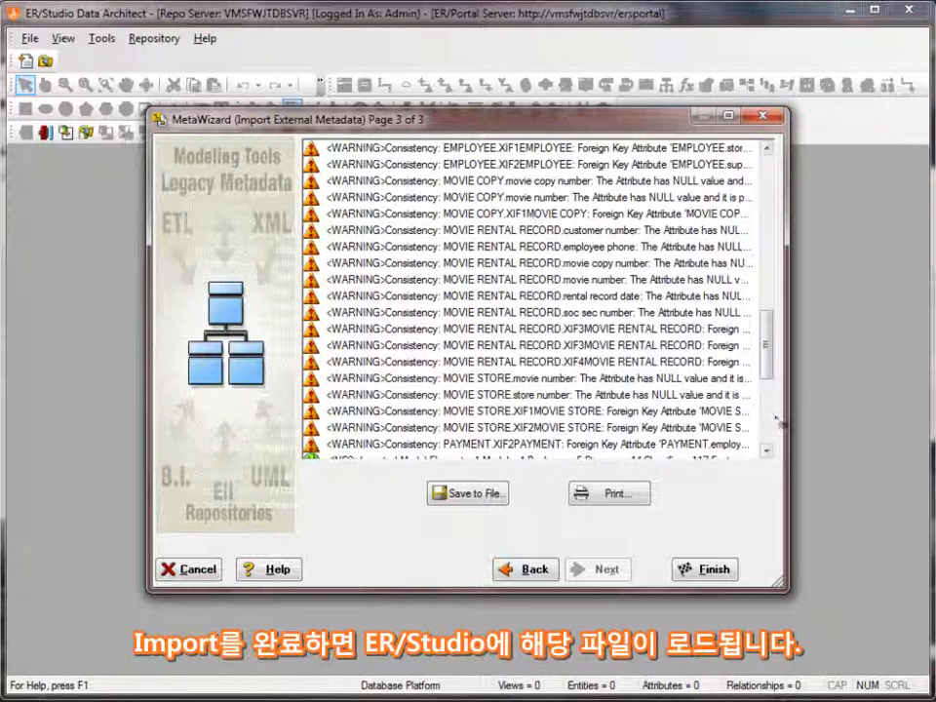
scroll(770, 376, "down", 2)
left_click(707, 569)
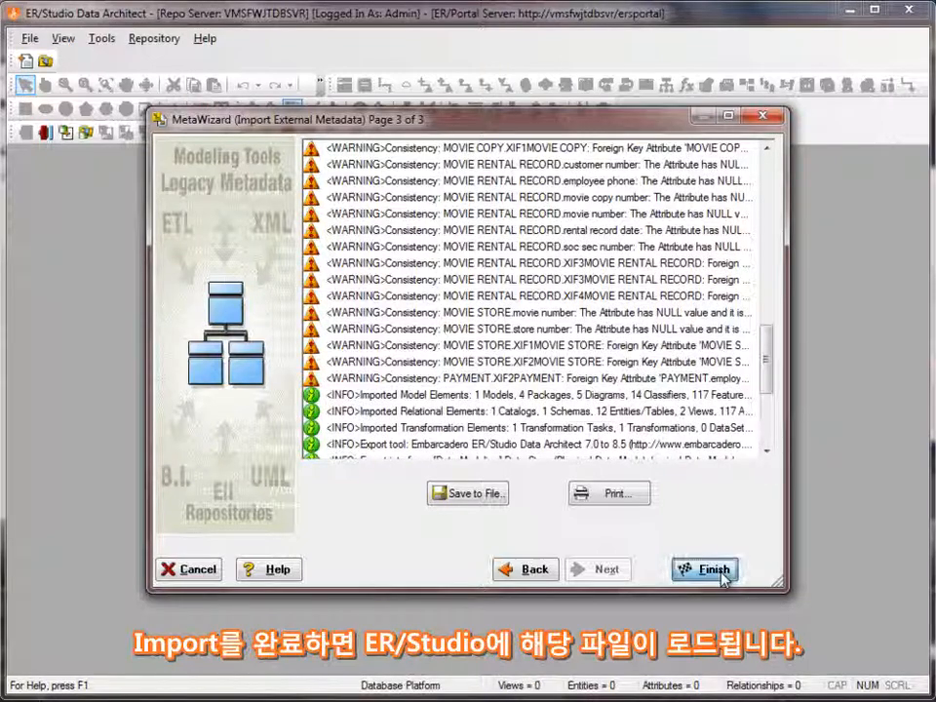
left_click(555, 413)
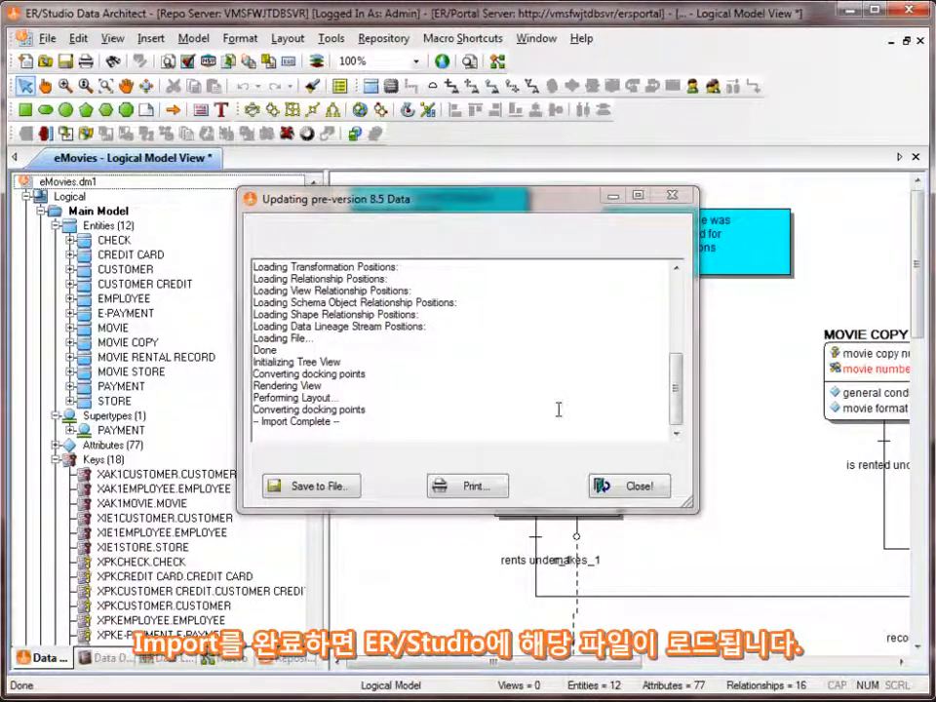
left_click(616, 492)
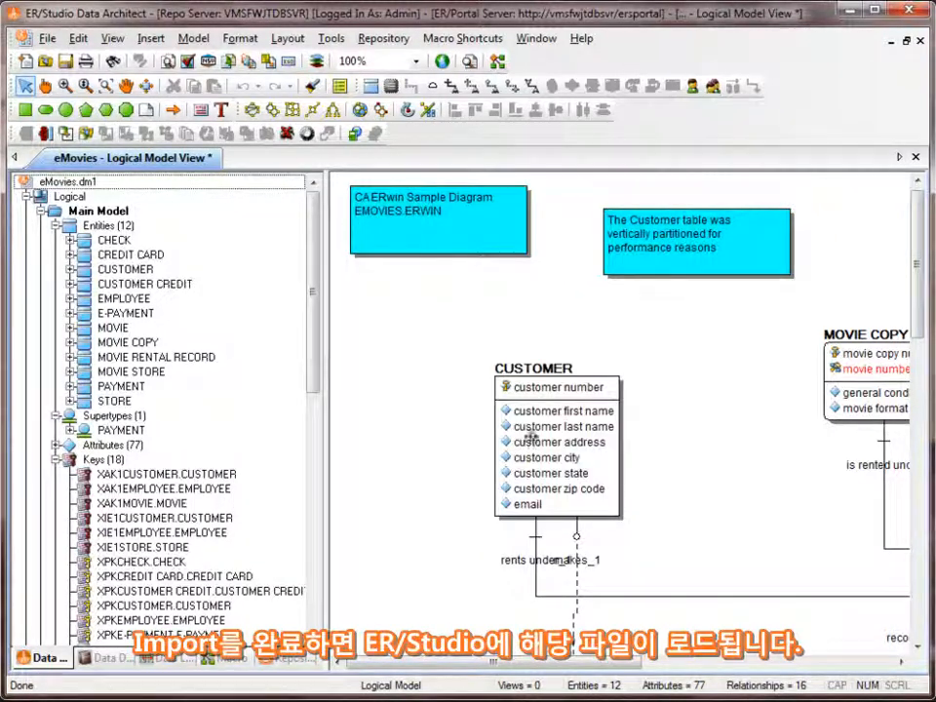
Examine the CHECK entity's definition, its attributes and the definition of the check bank number attribute
double_click(112, 239)
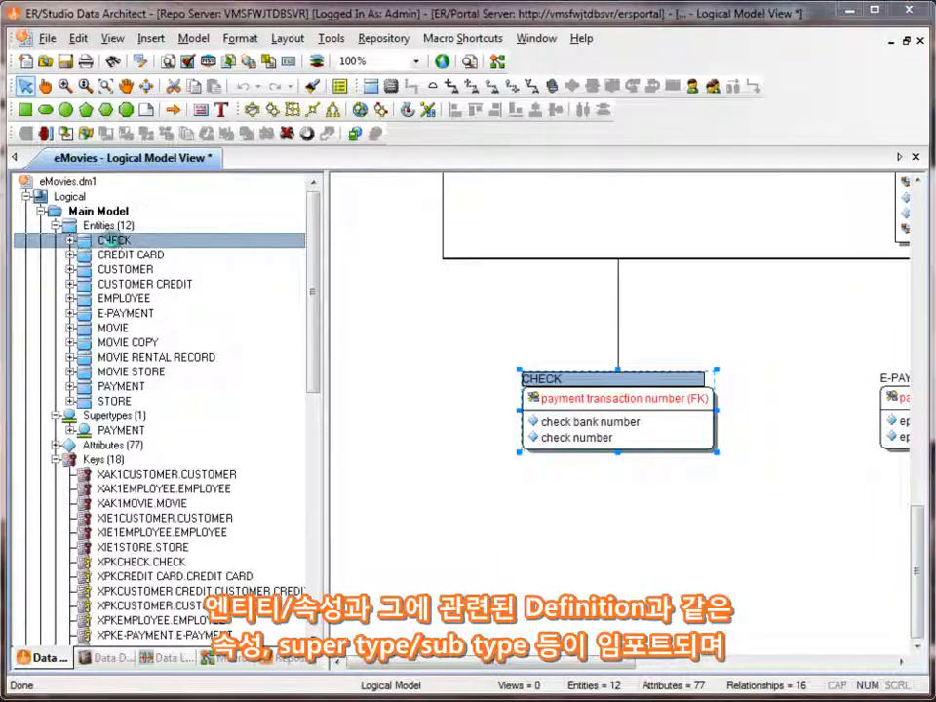
left_click(519, 139)
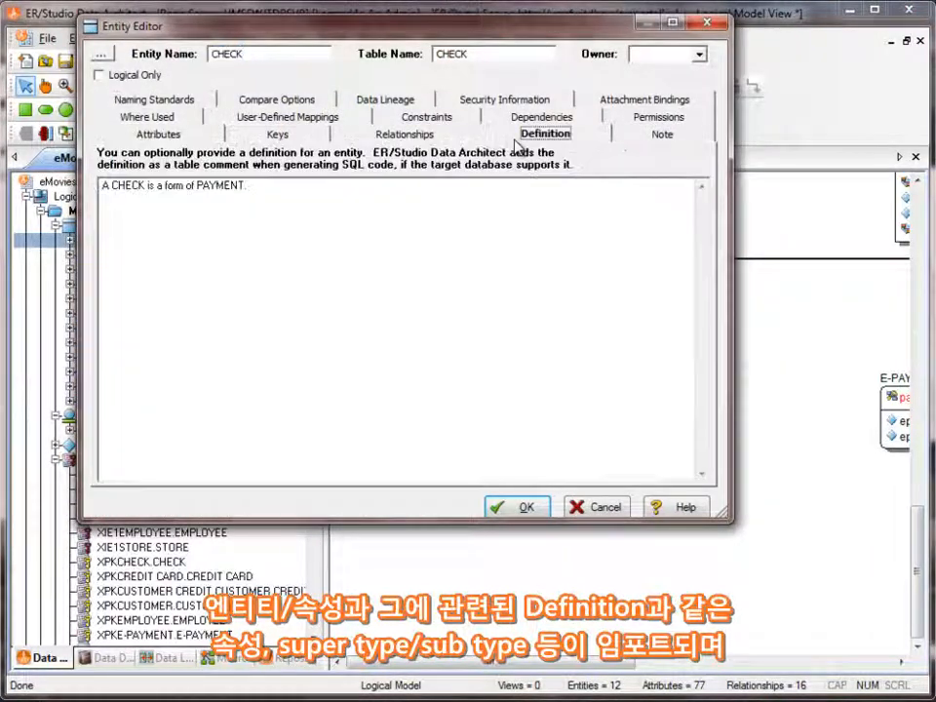
left_click(160, 132)
left_click(181, 193)
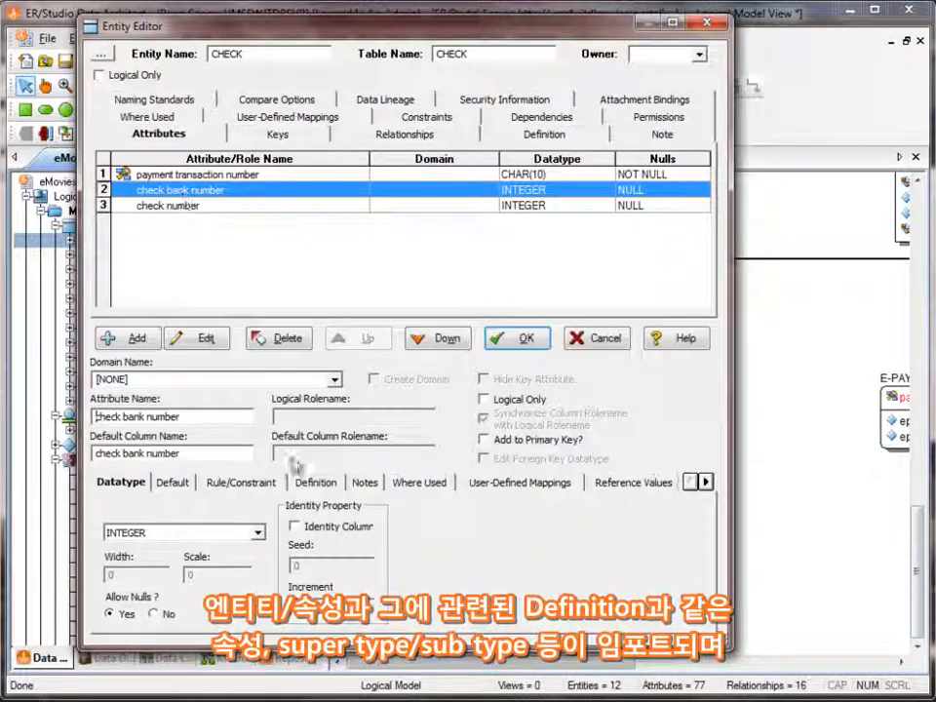
left_click(316, 481)
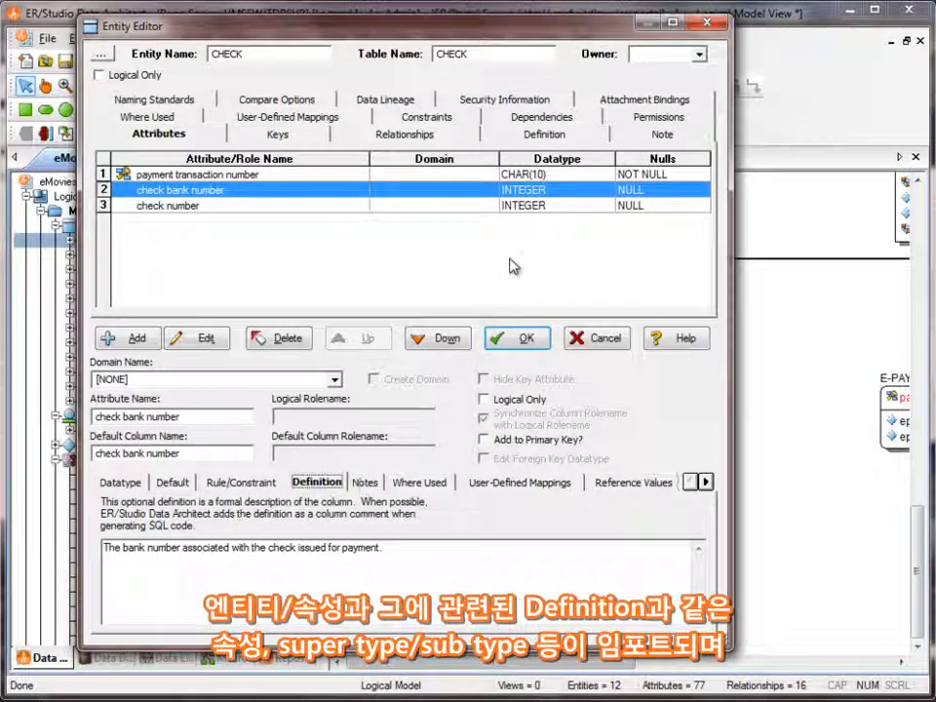
left_click(522, 338)
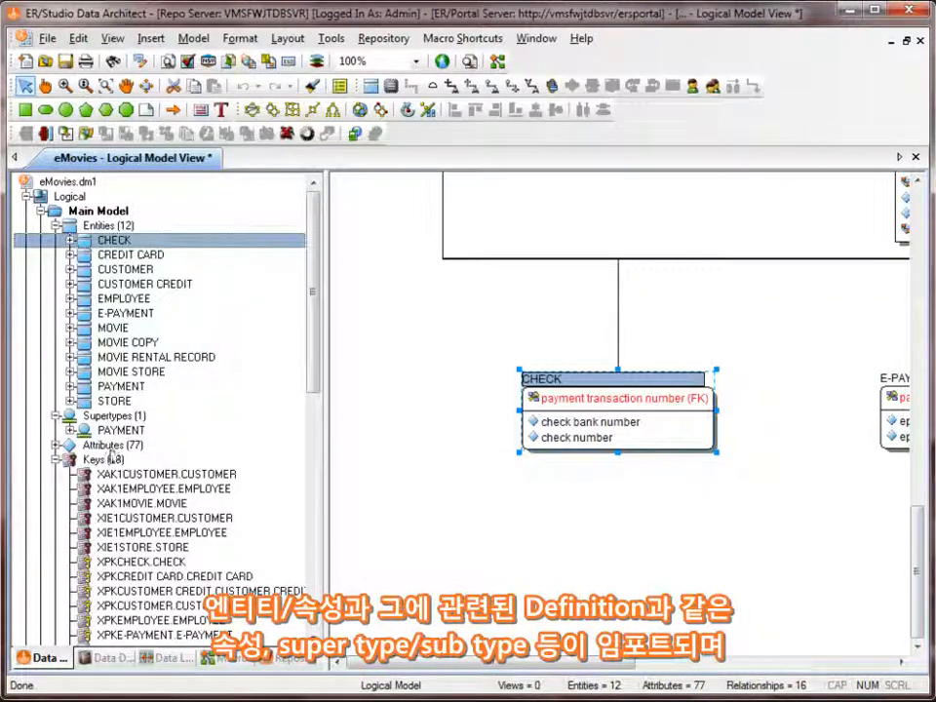
Collapse the logical Main Model to view the submodels and examine the data dictionary's attachments, defaults, reference values and user datatypes
left_click(55, 225)
left_click(40, 211)
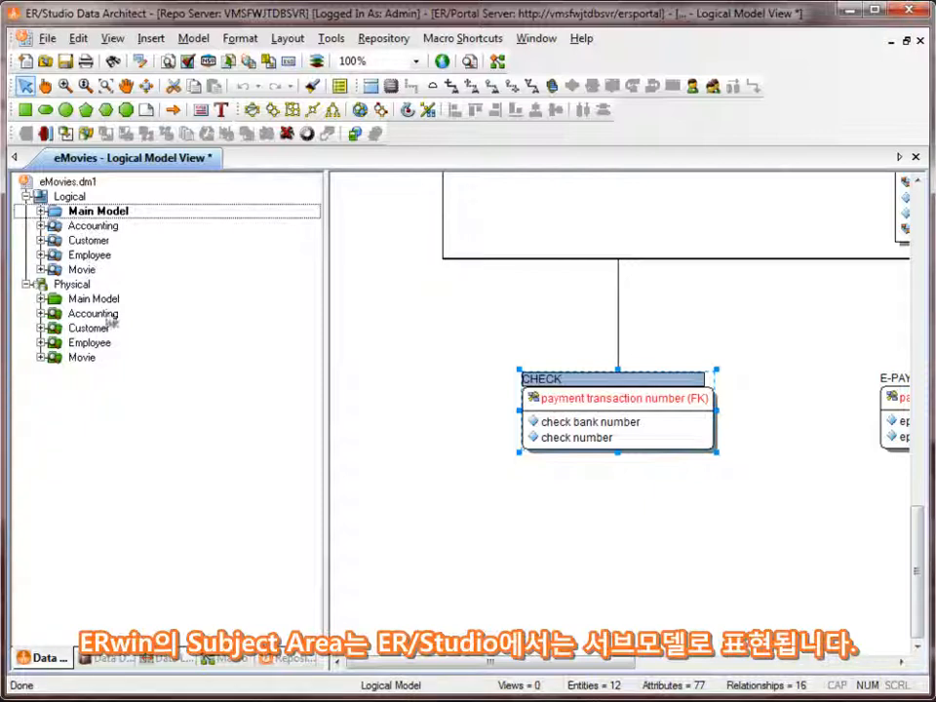
left_click(118, 660)
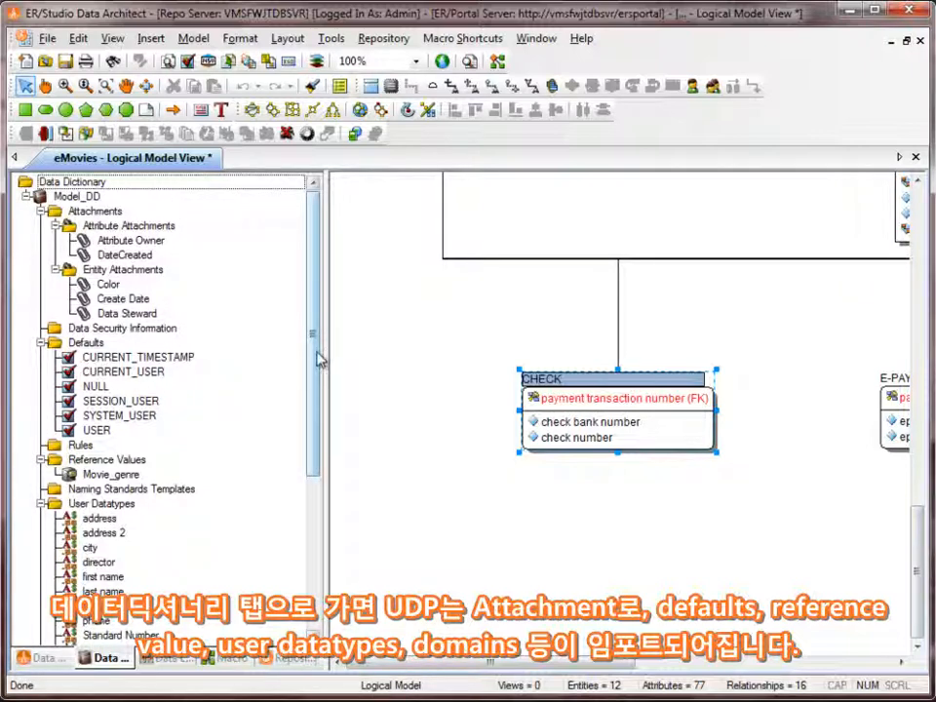
left_click_drag(317, 352, 320, 364)
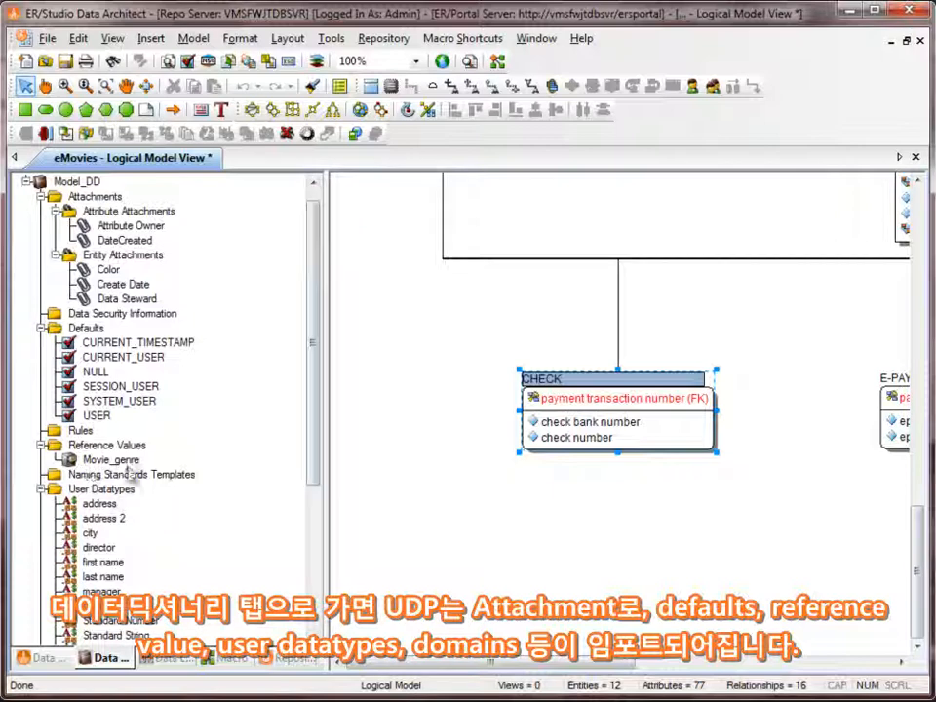
left_click_drag(313, 345, 331, 541)
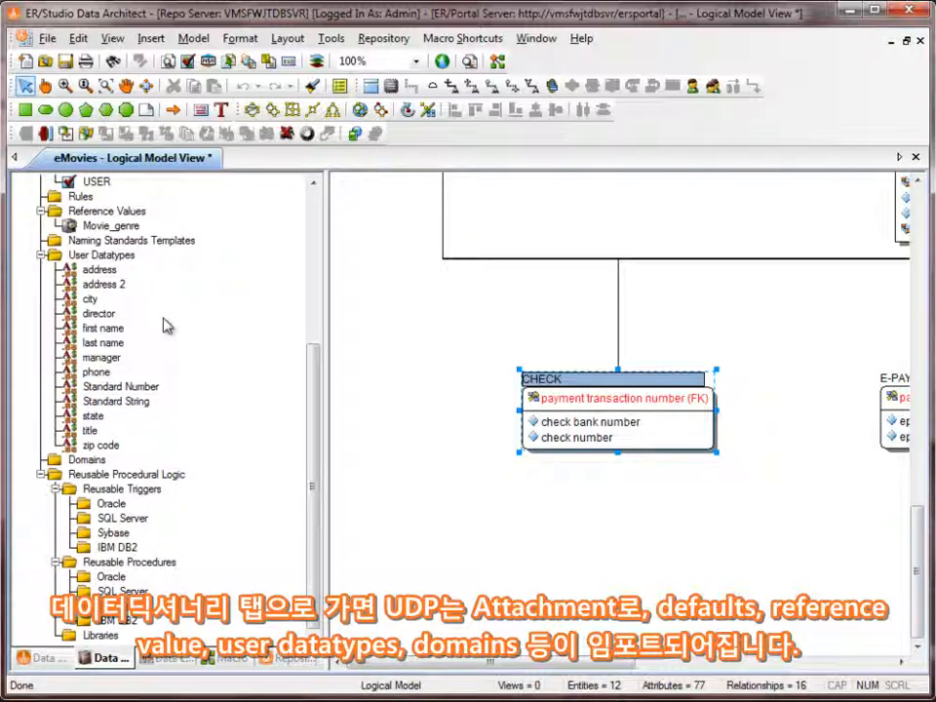
left_click_drag(314, 429, 309, 261)
left_click_drag(621, 663, 660, 664)
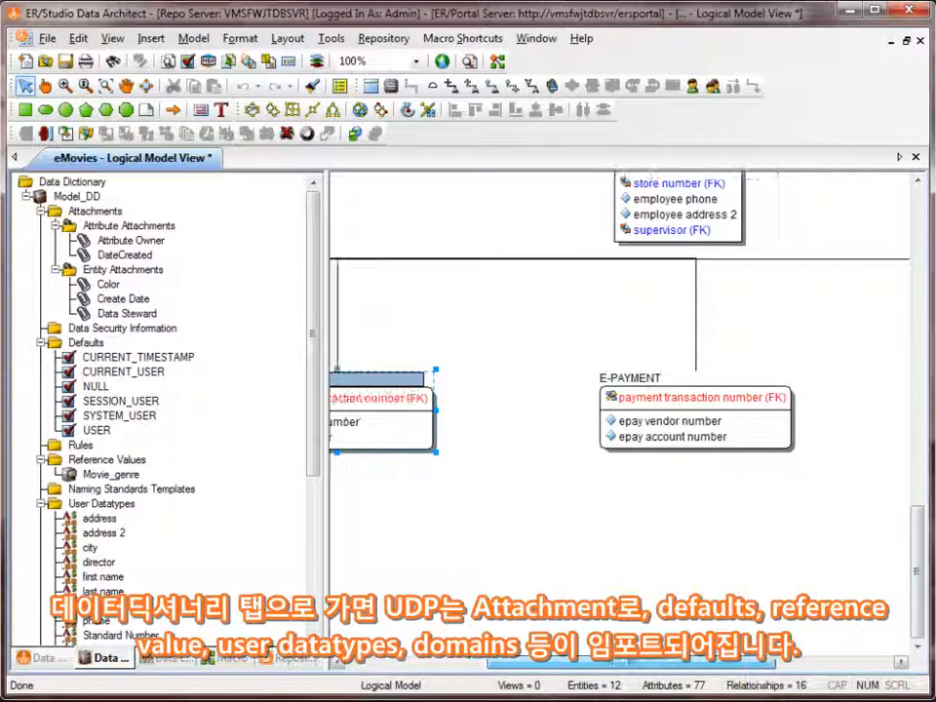
Examine the shapes and colours of the imported logical diagram and fit the whole diagram in the view
left_click(778, 534)
scroll(779, 534, "up", 3)
left_click_drag(711, 664, 792, 667)
scroll(769, 592, "up", 4)
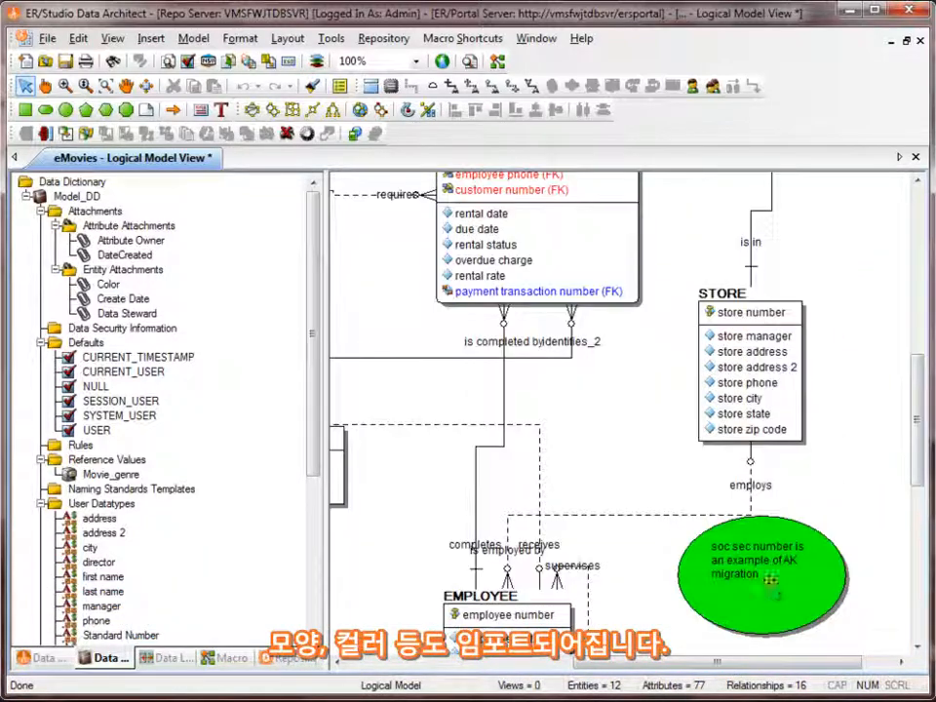
left_click(105, 86)
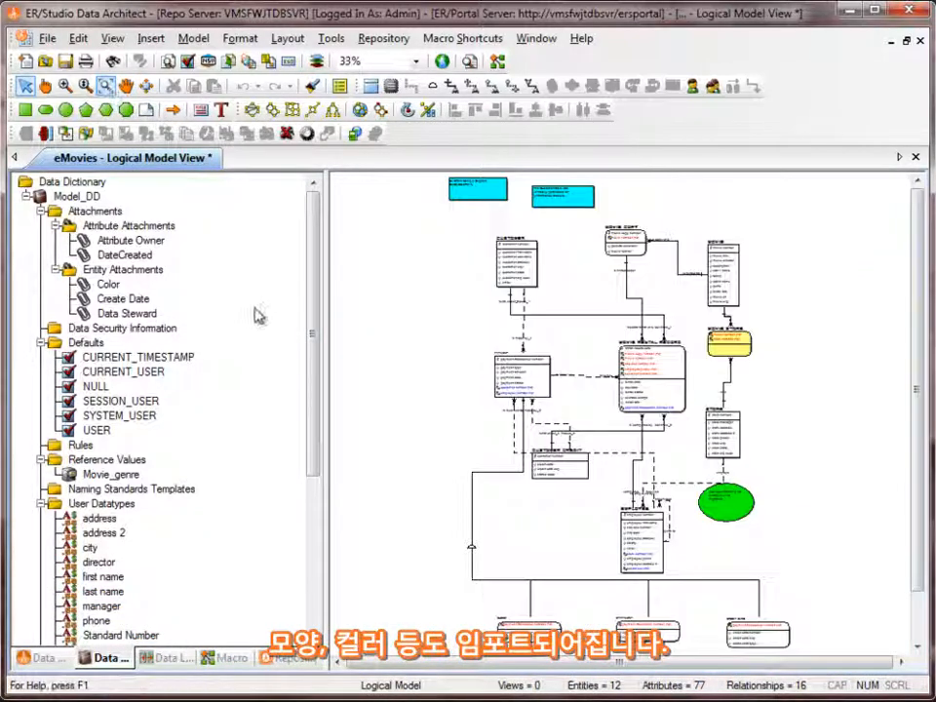
Open the diagram overview to examine the EMPLOYEE and PAYMENT areas, and display the logical Accounting submodel
left_click(112, 38)
left_click(169, 301)
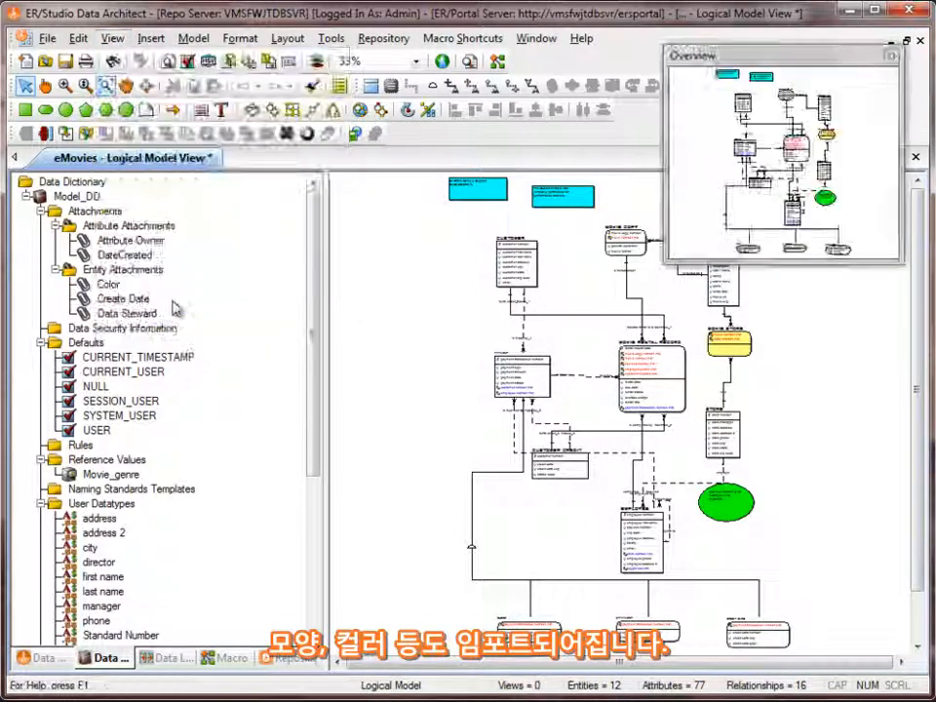
left_click_drag(729, 126, 796, 229)
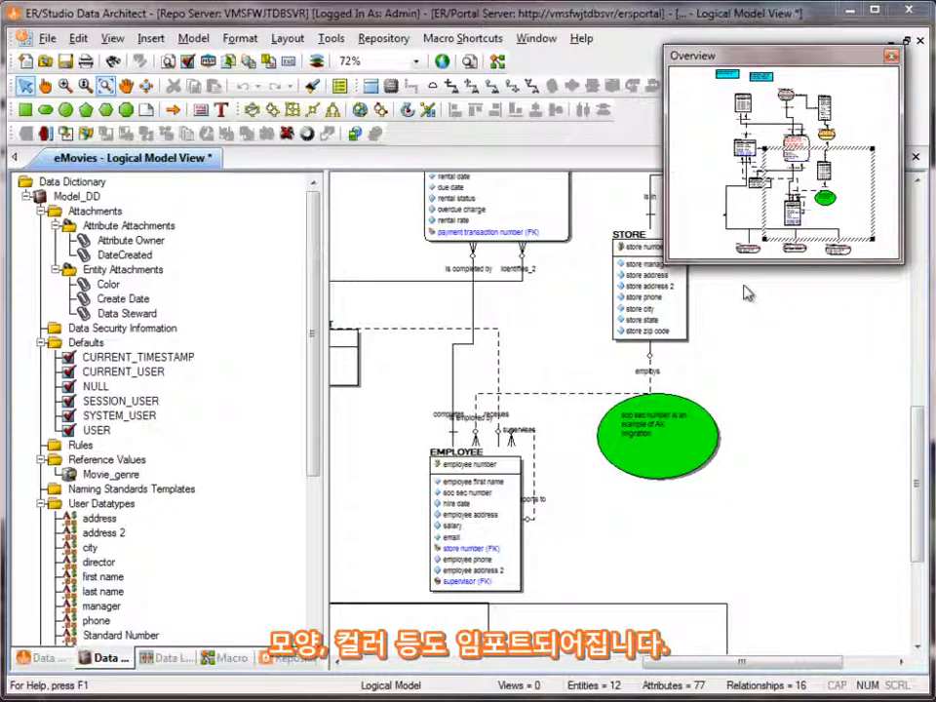
left_click_drag(824, 200, 745, 149)
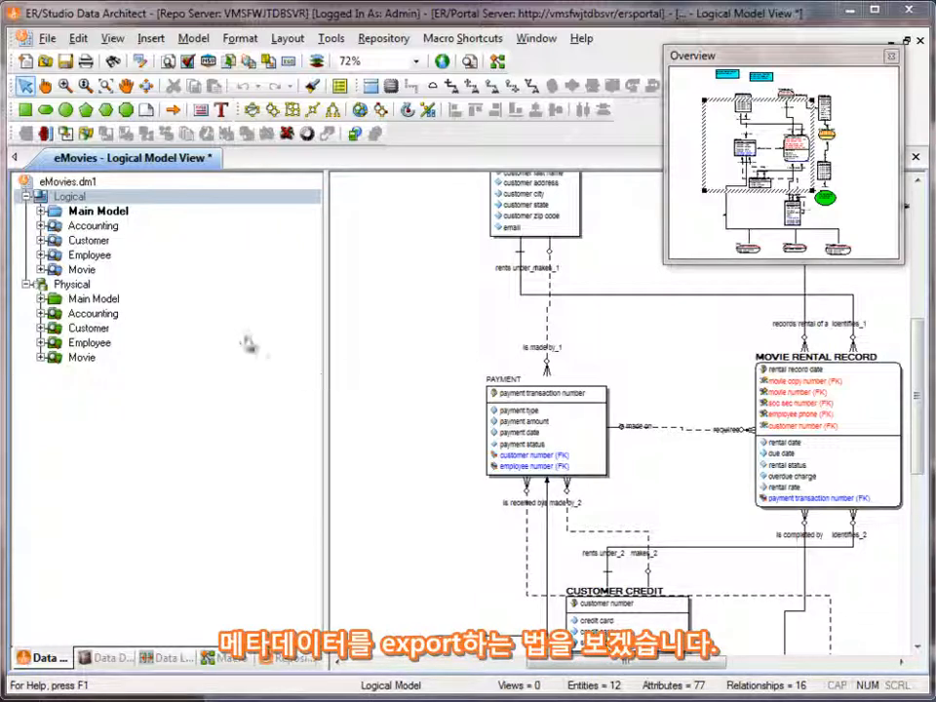
double_click(100, 228)
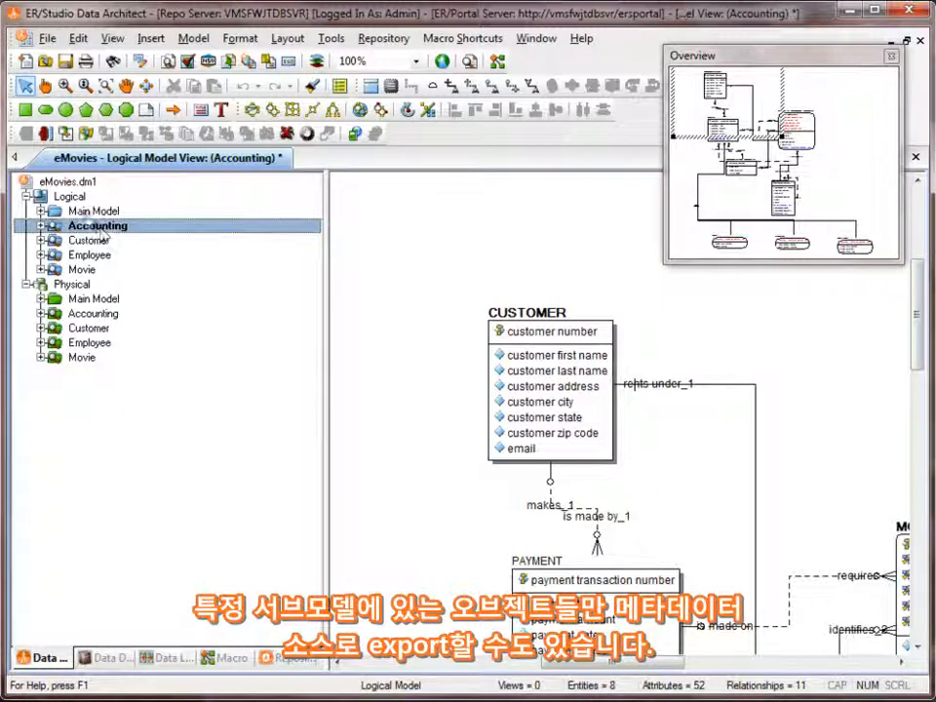
Start a metadata export of the whole logical model and choose OMG CWM 1.x XMI 1.x as the export format
right_click(70, 197)
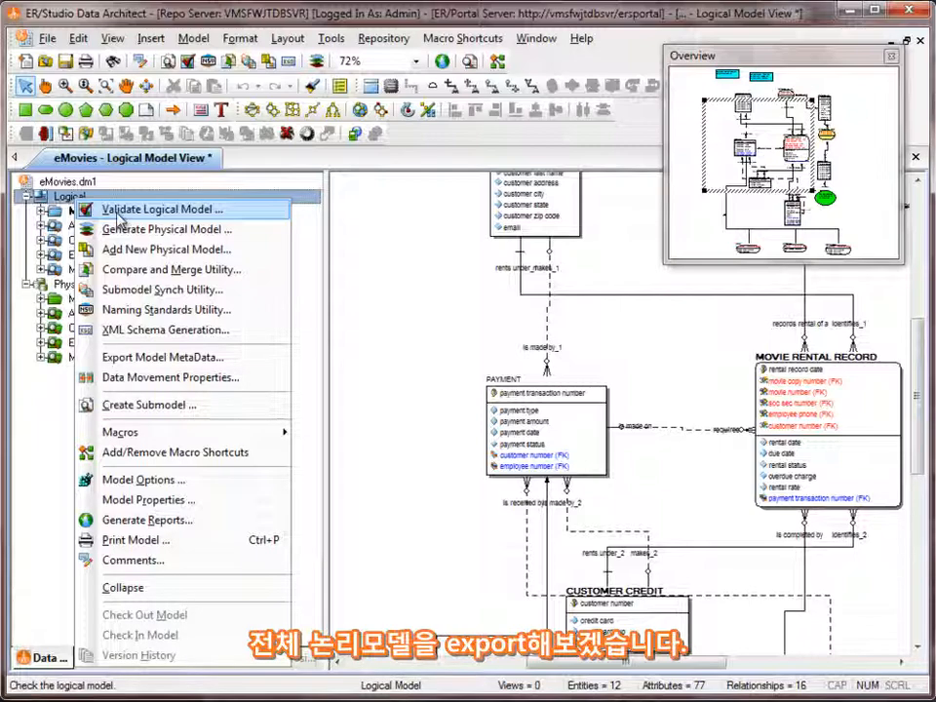
left_click(154, 357)
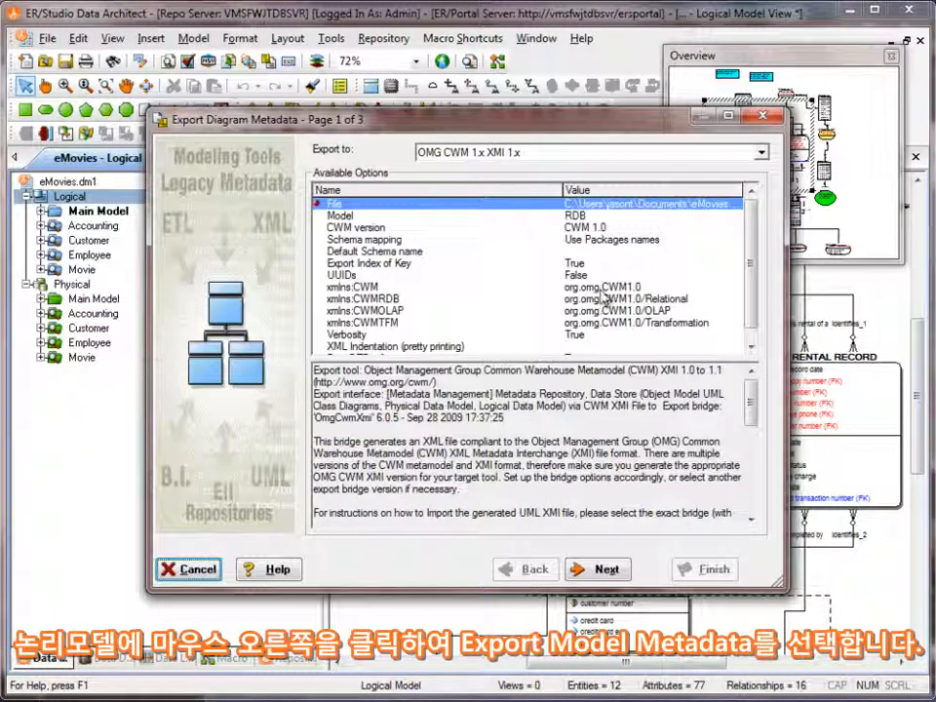
left_click(761, 154)
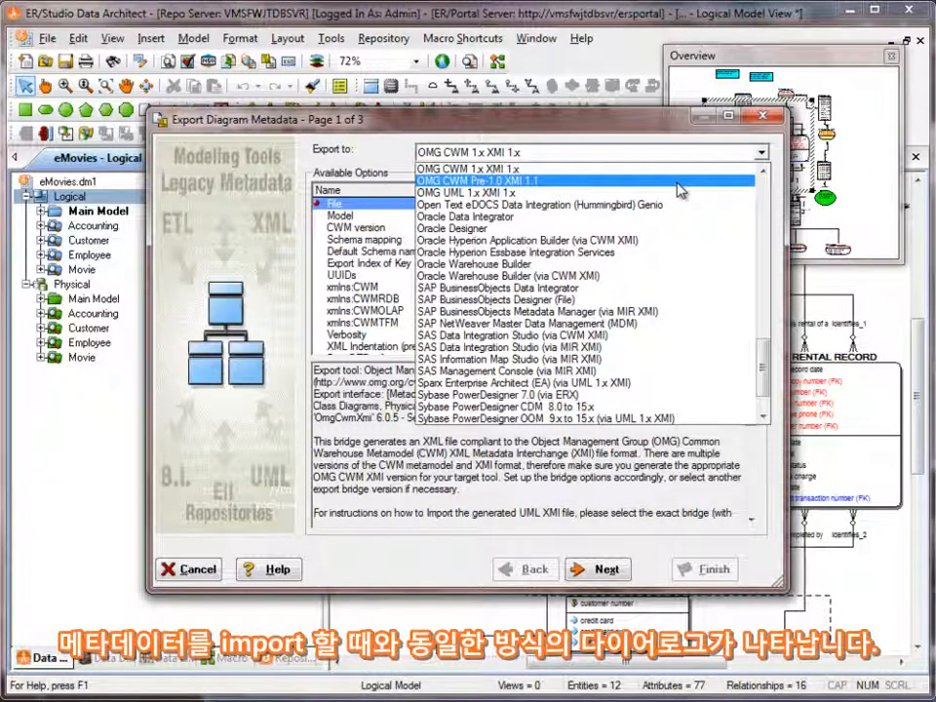
left_click_drag(764, 369, 784, 356)
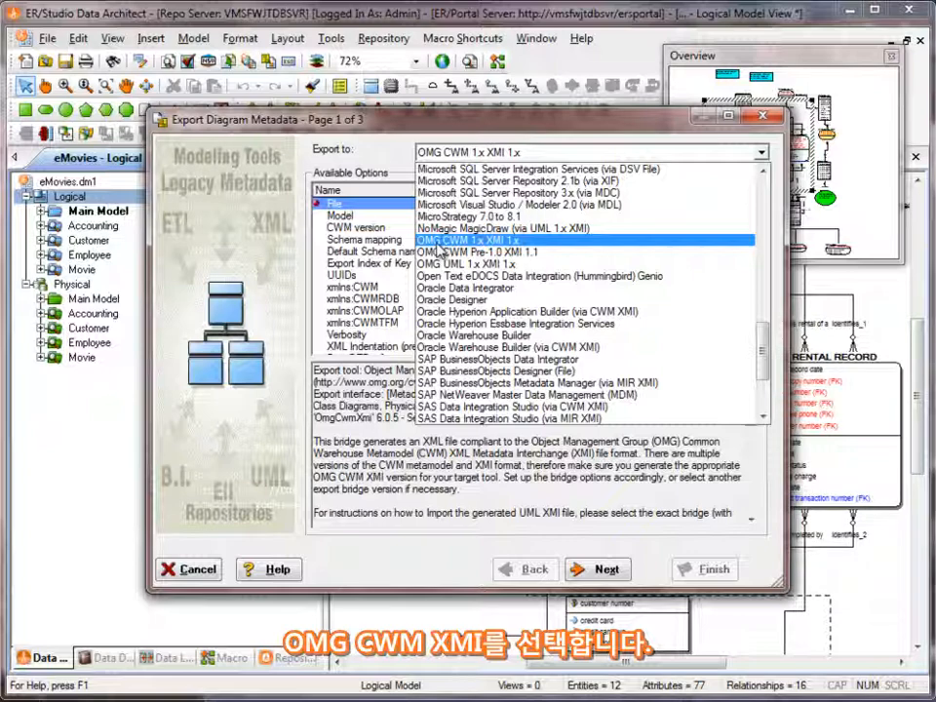
left_click(437, 242)
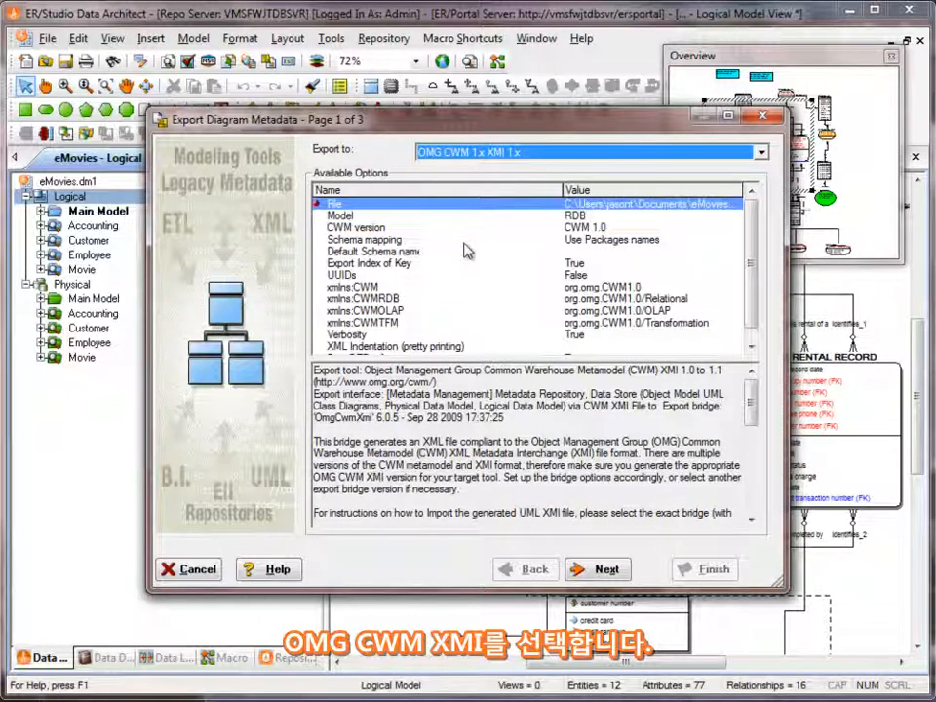
Run the export to eMovies.xmi, overwriting the existing file, then review the export log and finish the wizard
left_click(605, 568)
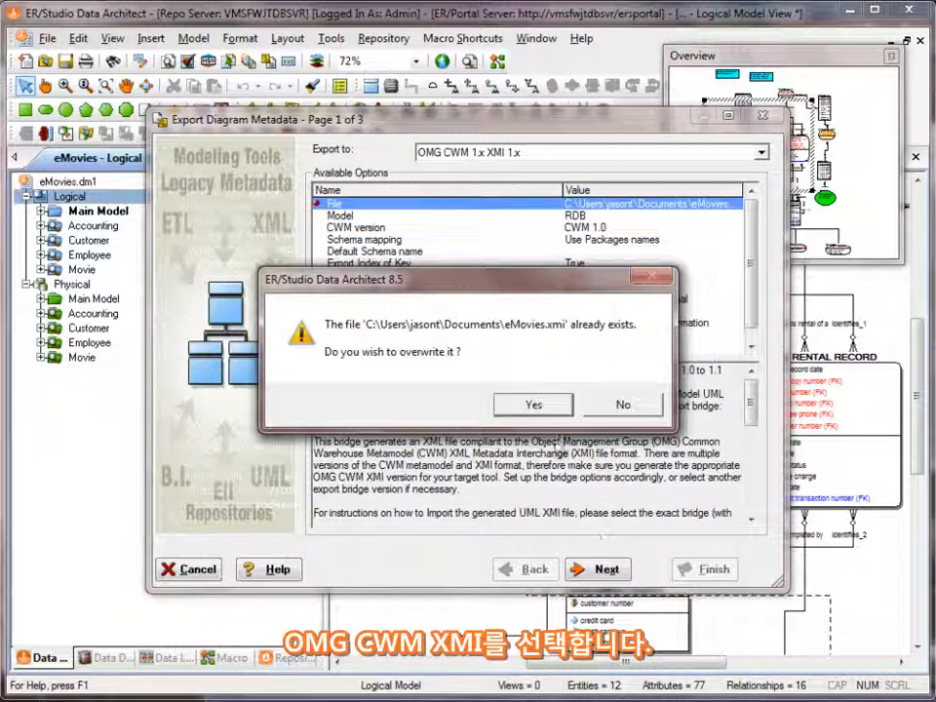
left_click(537, 403)
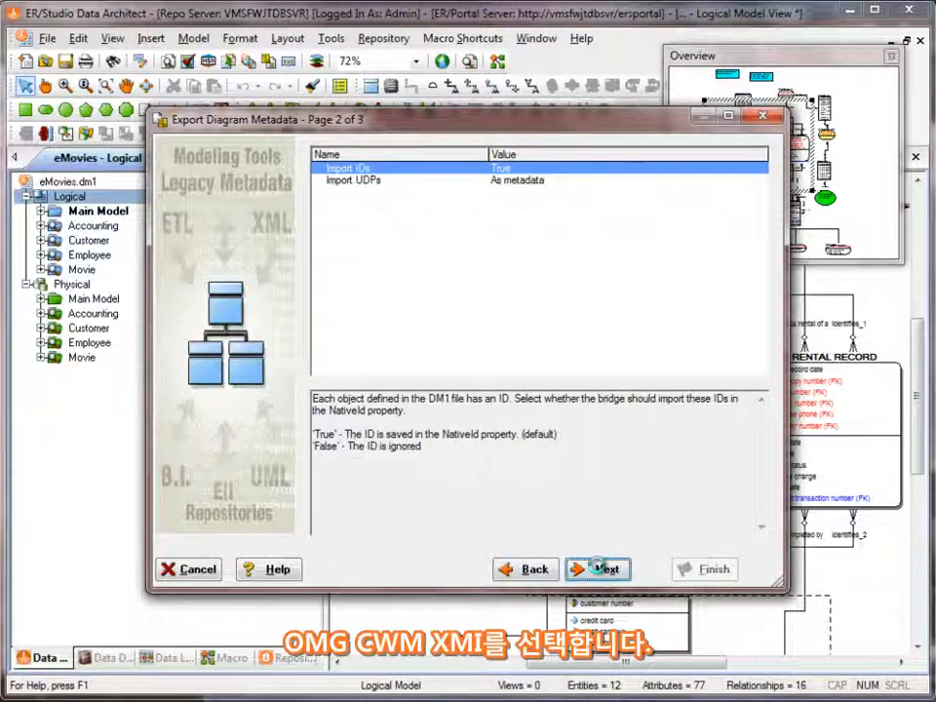
left_click(598, 566)
left_click_drag(773, 220, 779, 444)
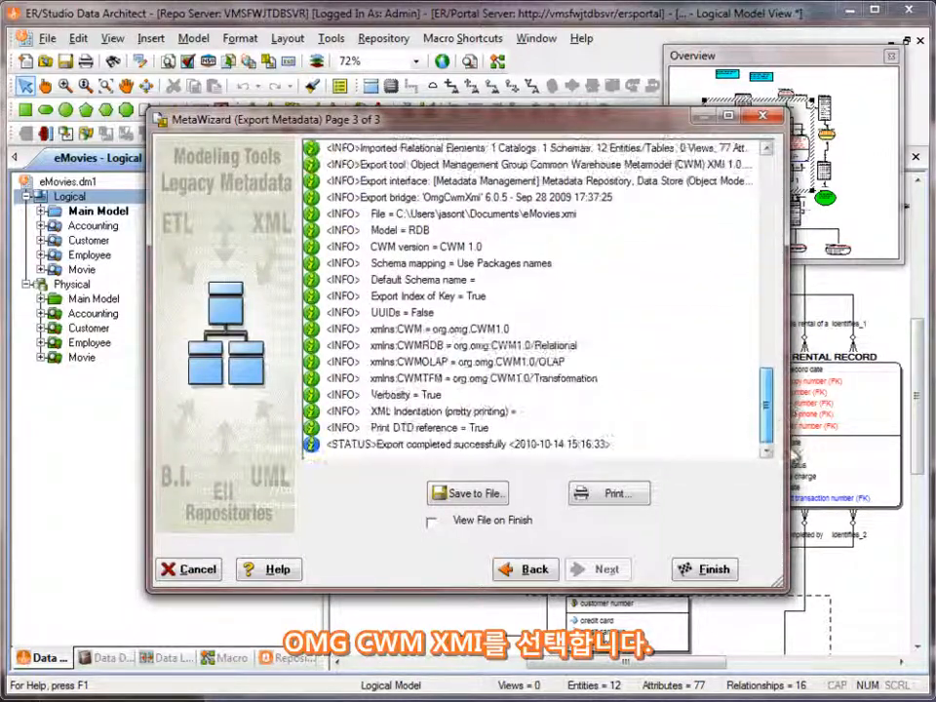
left_click(715, 569)
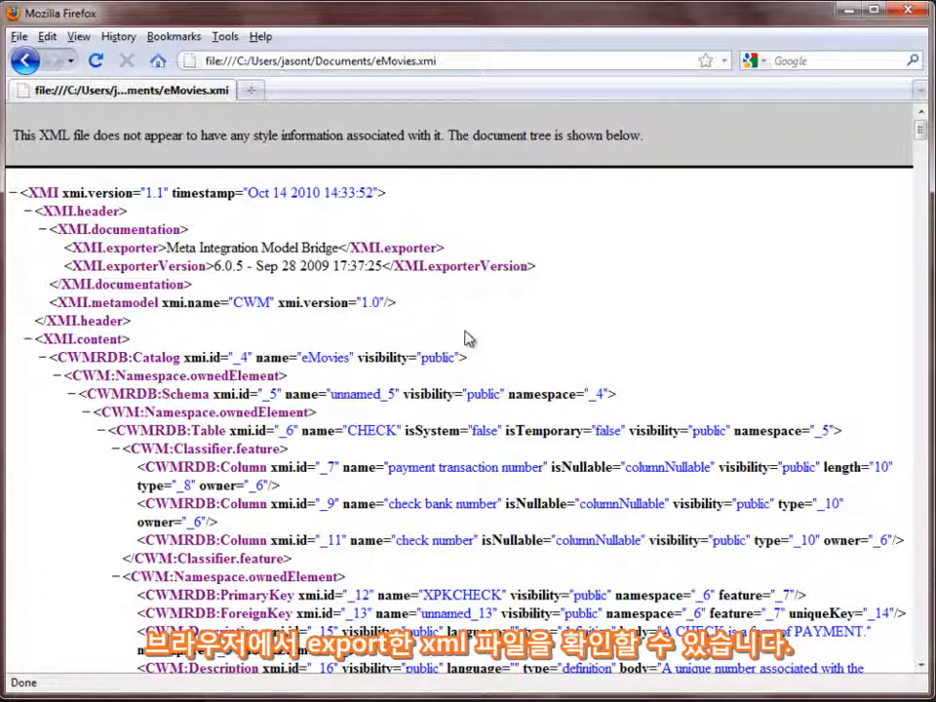
Examine the exported eMovies.xmi in Firefox, checking the eMovies catalog name, the CREDIT CARD table and the key and column definitions
left_click_drag(290, 358, 352, 357)
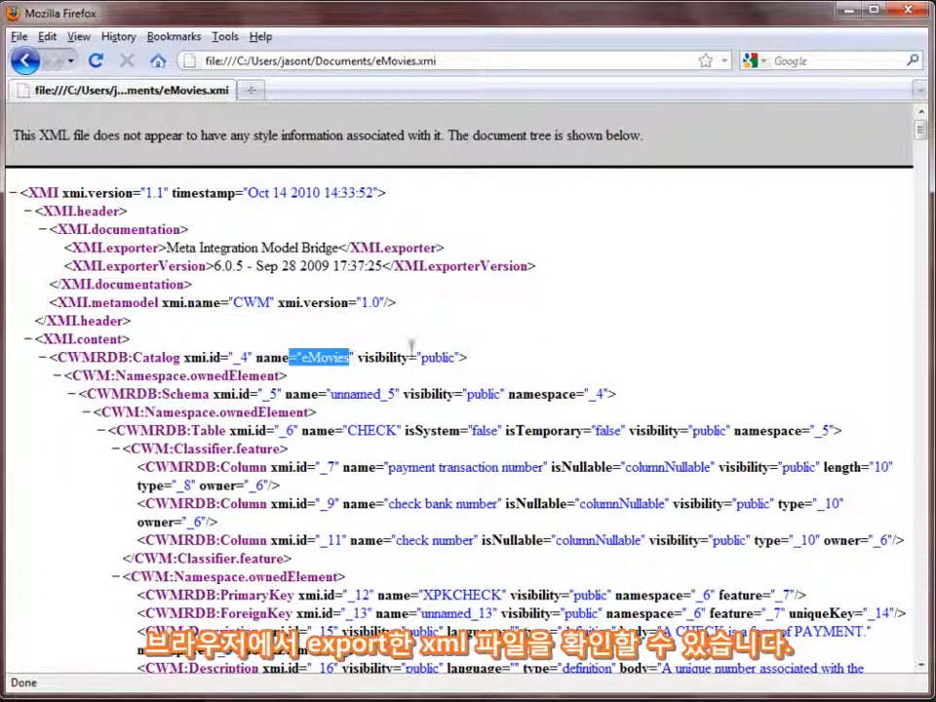
scroll(412, 347, "down", 4)
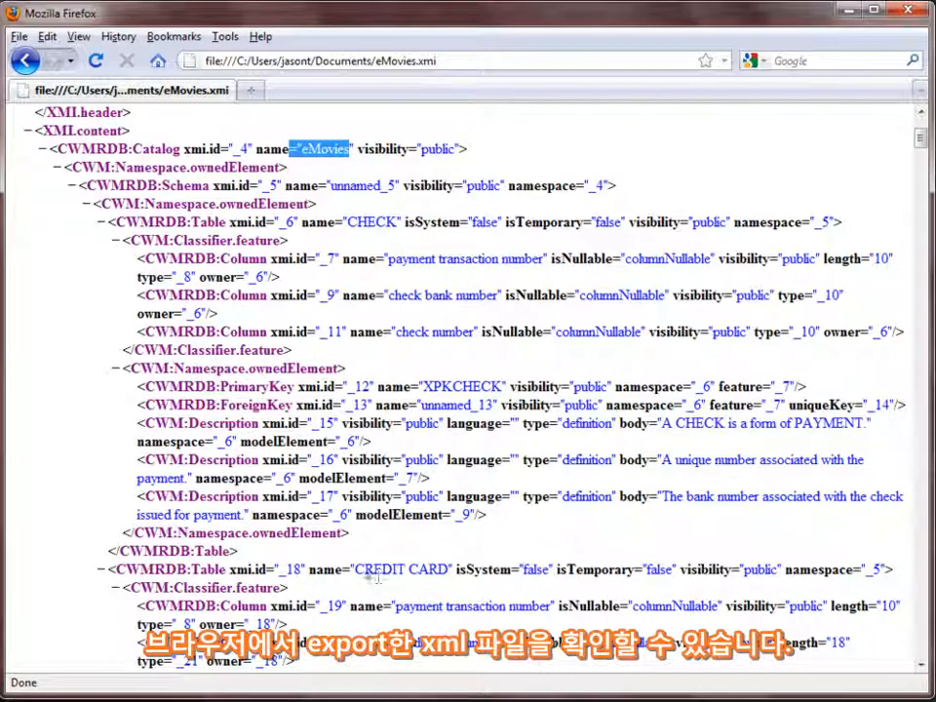
left_click_drag(353, 571, 450, 575)
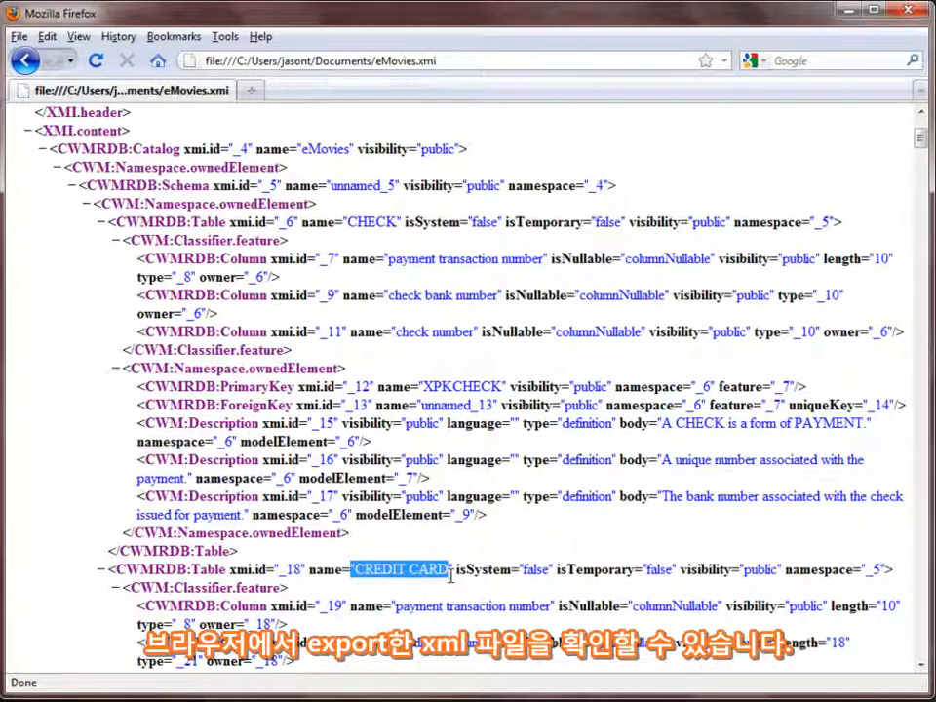
left_click_drag(404, 386, 514, 386)
scroll(514, 387, "down", 10)
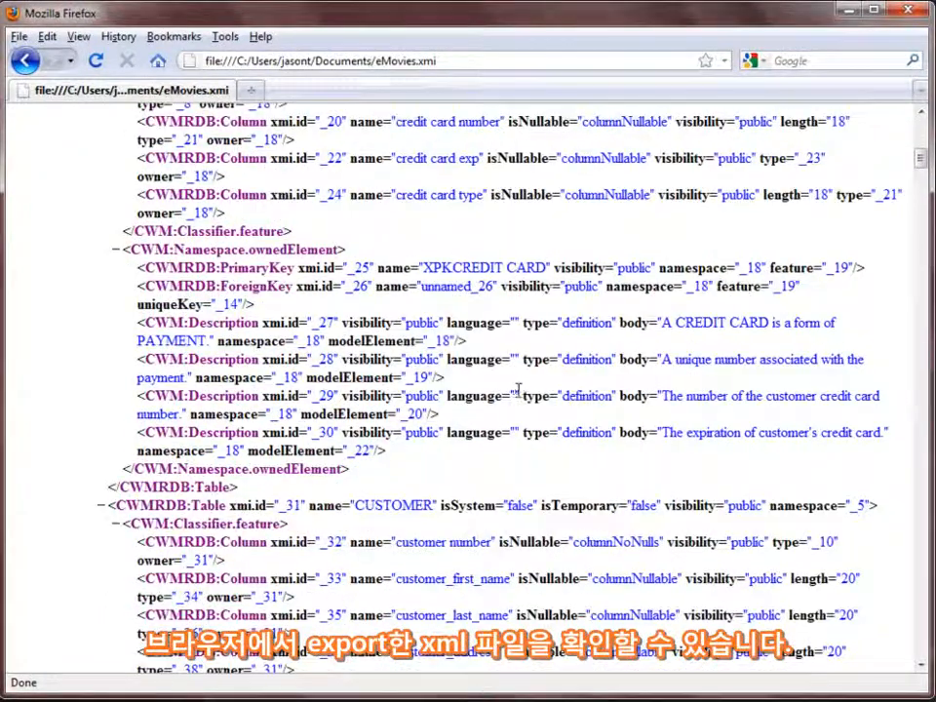